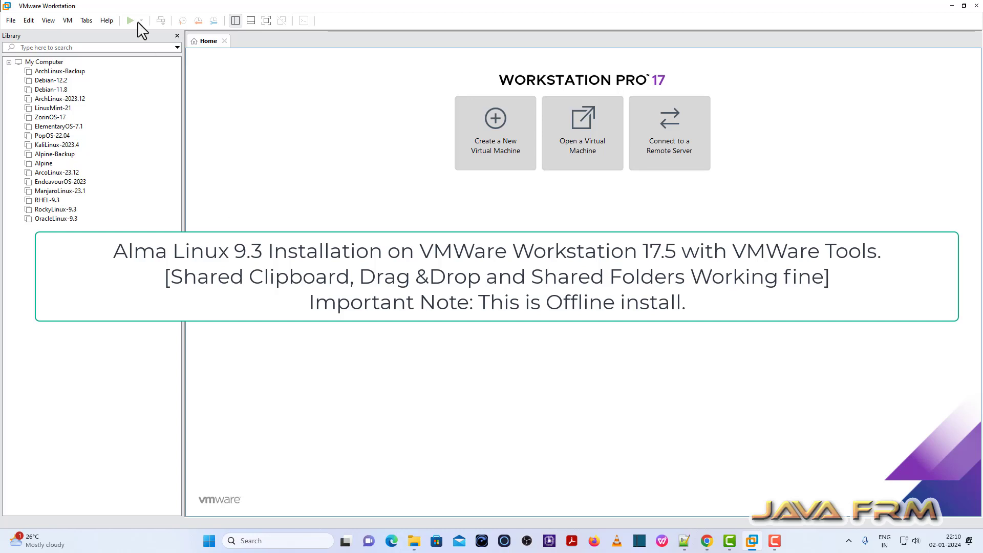
Check VMware Workstation's version number in the About information, then close it.
click(108, 20)
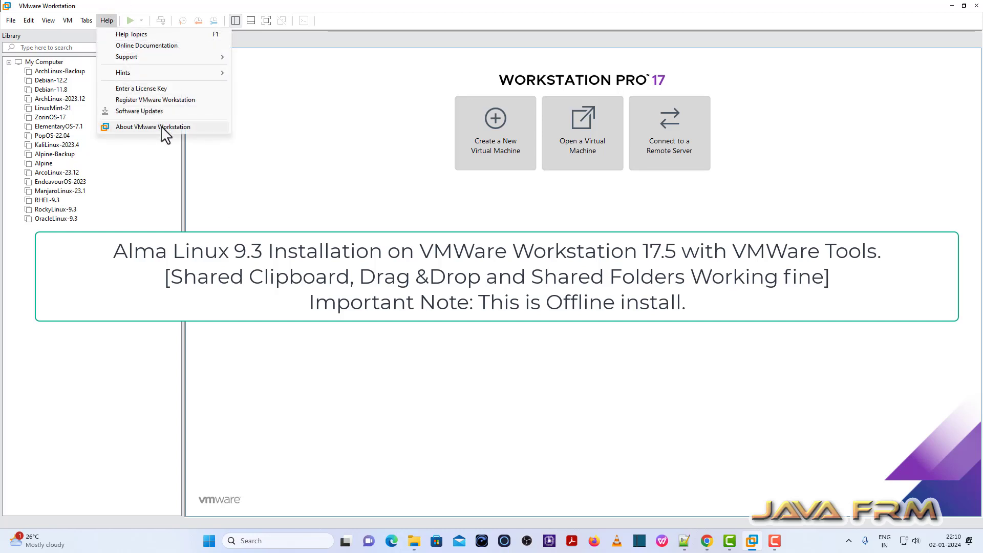
click(161, 127)
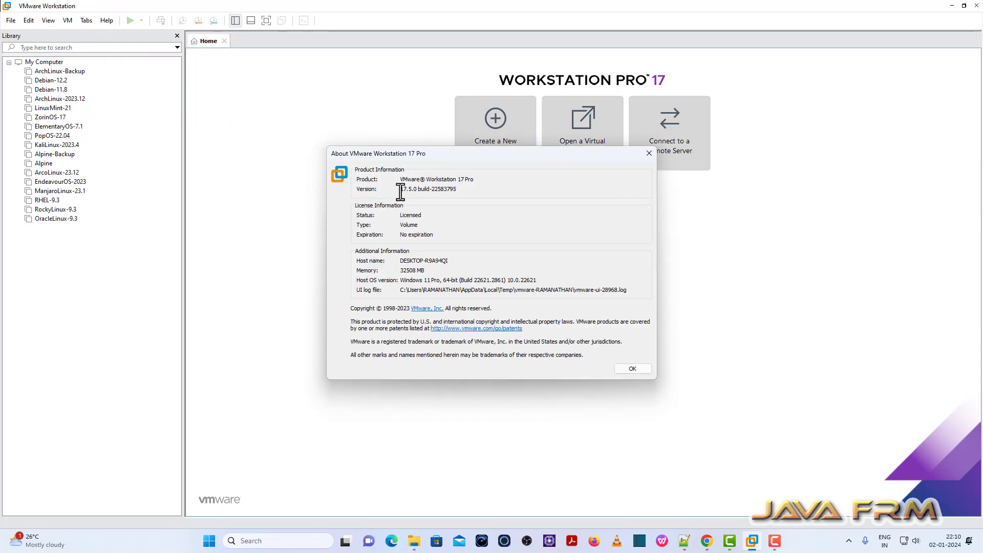
drag(400, 189, 463, 189)
click(648, 153)
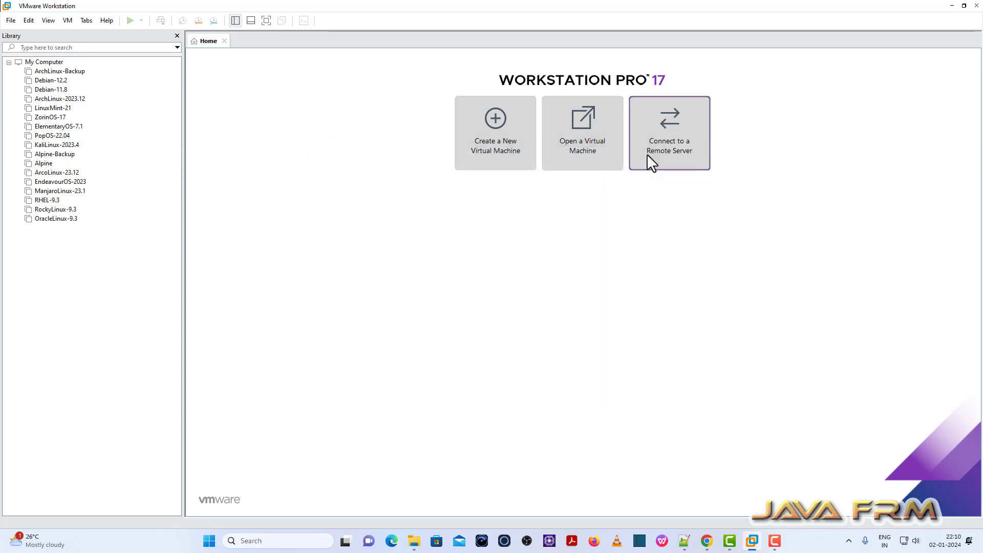
Start a Typical new VM for Red Hat Enterprise Linux 9 64-bit, OS installed later, named AlmaLinux-9.3.
click(502, 148)
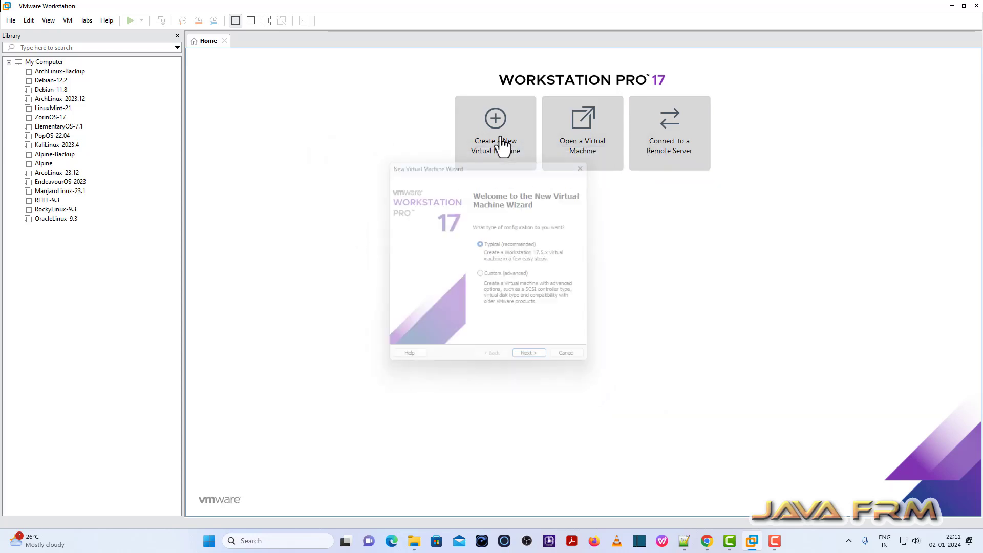
click(542, 363)
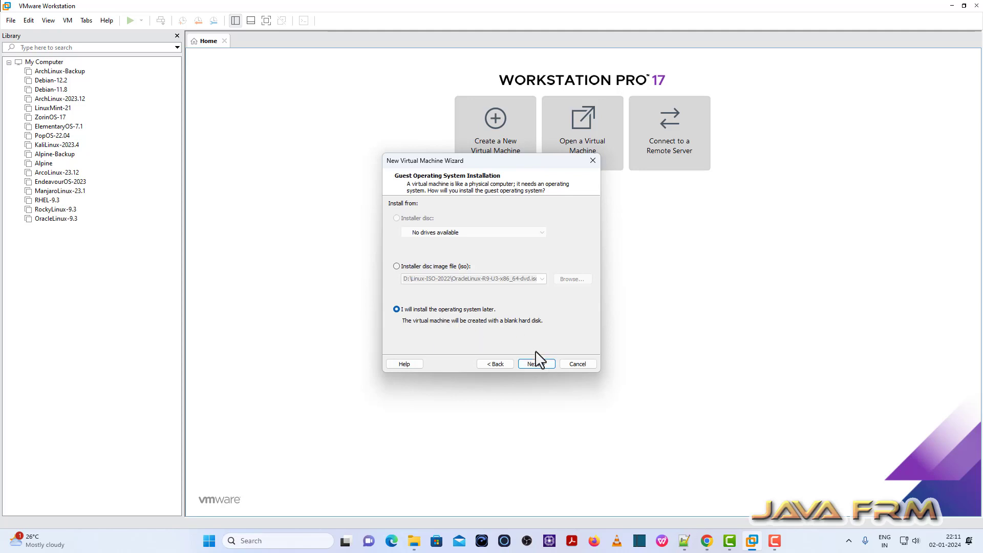
click(538, 362)
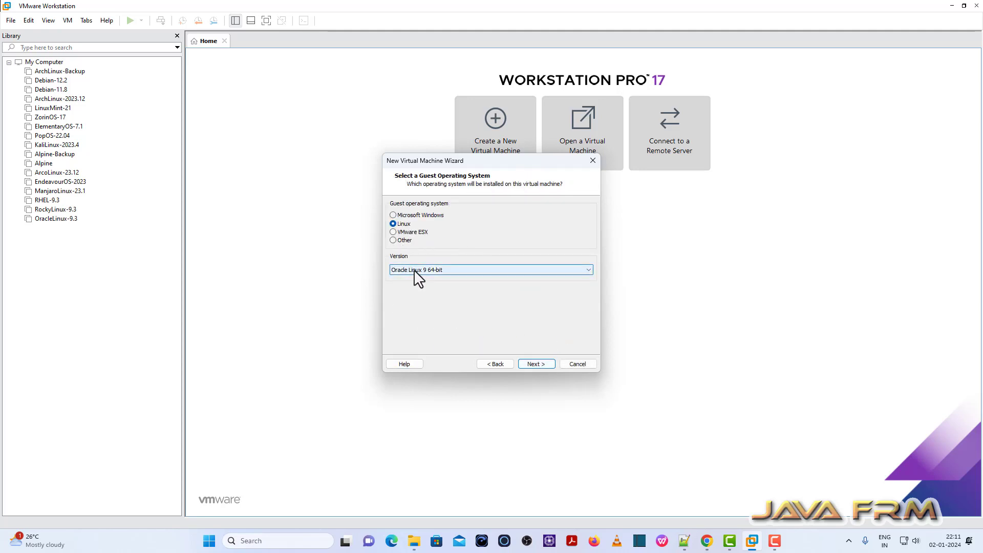
click(414, 269)
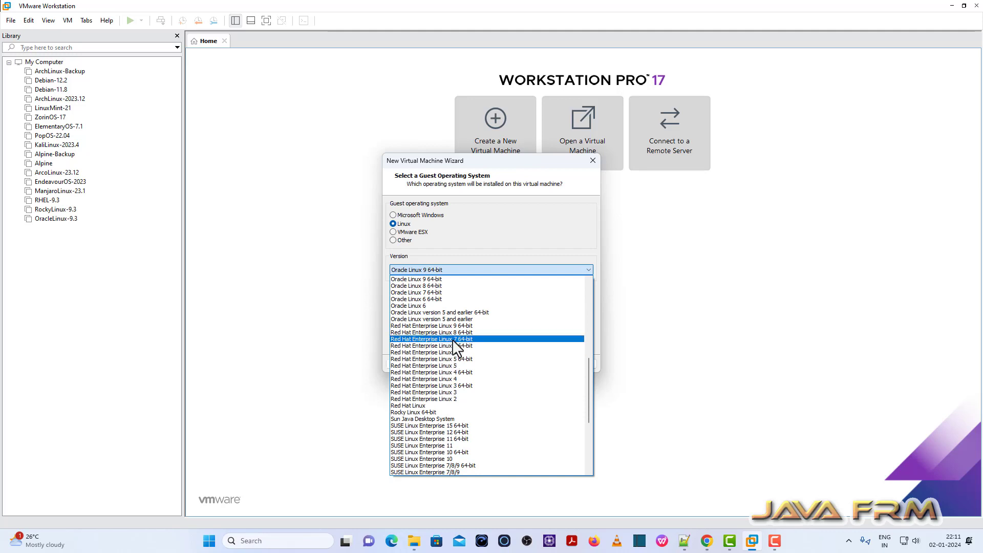
click(460, 326)
key(Return)
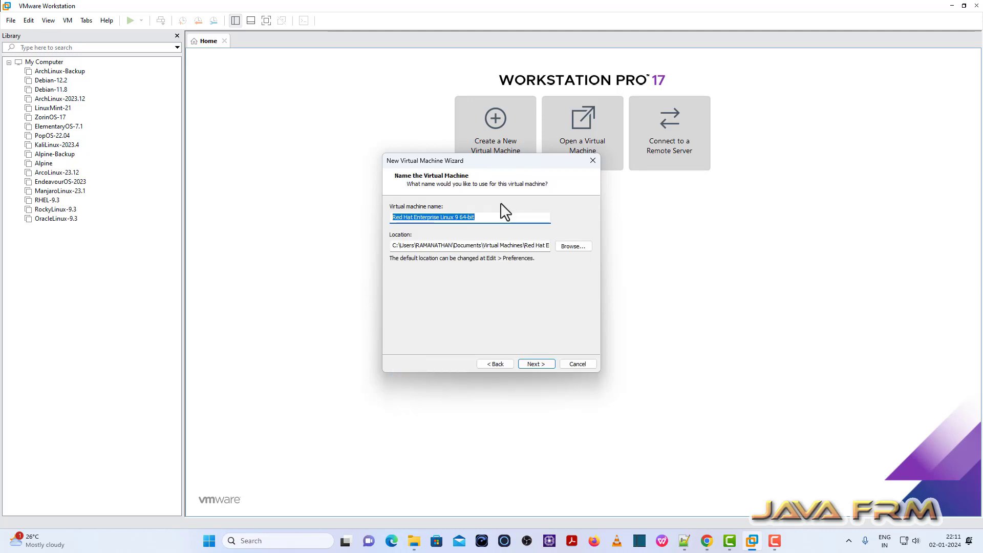
text(Alma)
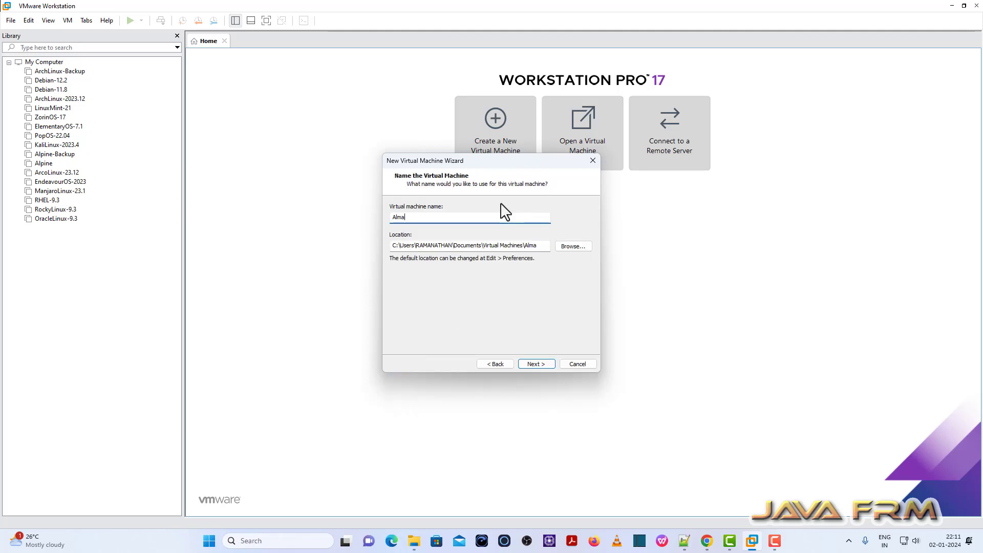
text(Linux-9.3)
drag(448, 217, 314, 224)
Set the VM location to E:\VMWare-Vms\AlmaLinux-9.3.
click(573, 248)
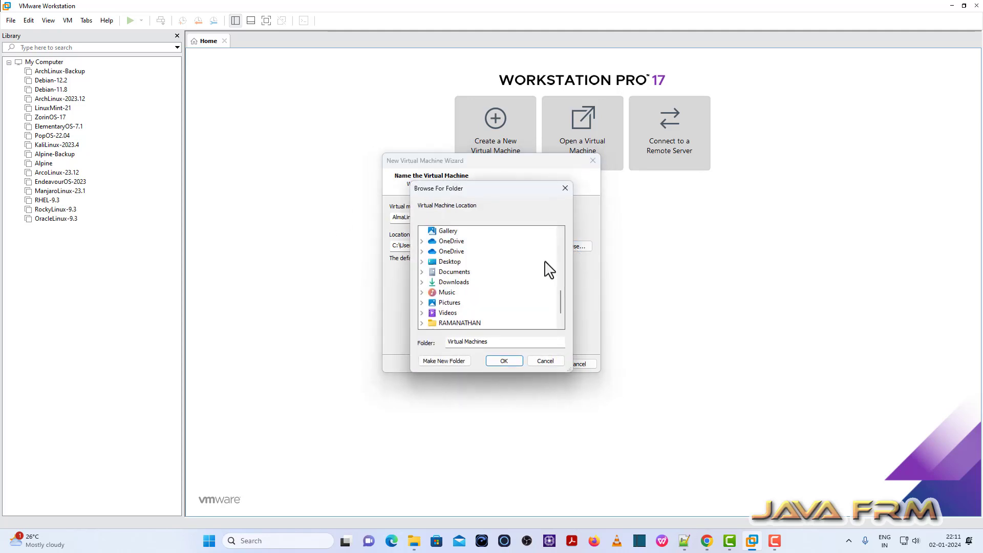
scroll(476, 300, down, 1)
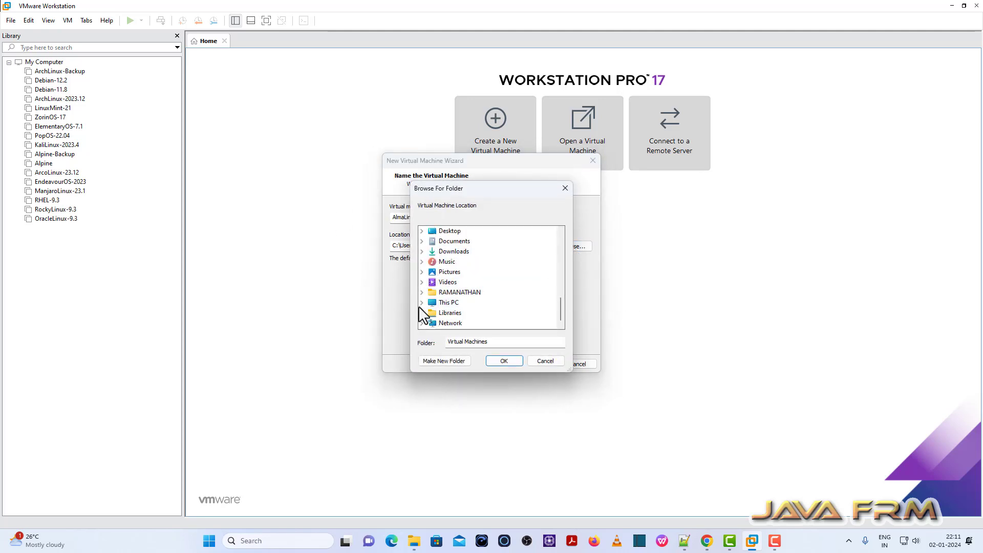
click(423, 303)
click(431, 292)
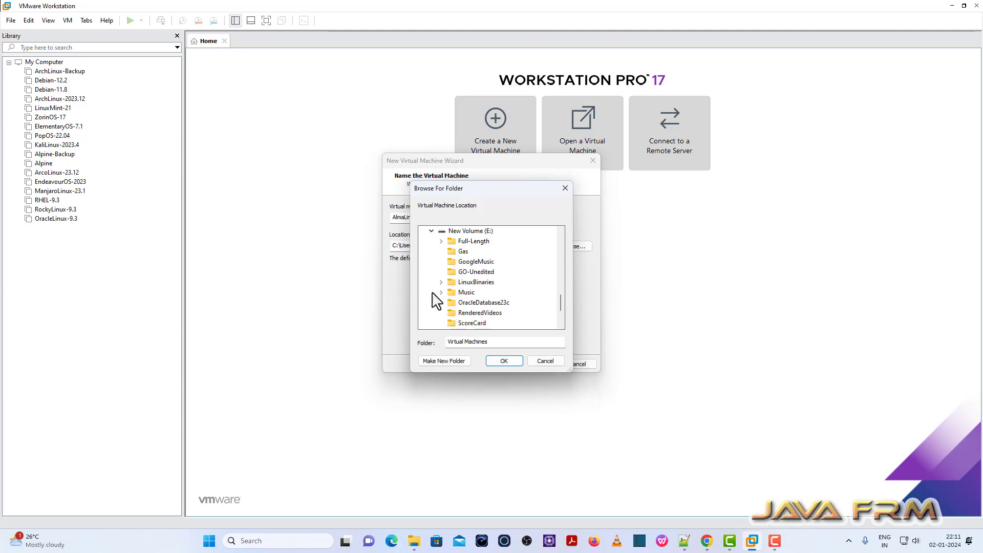
scroll(439, 305, down, 2)
click(476, 291)
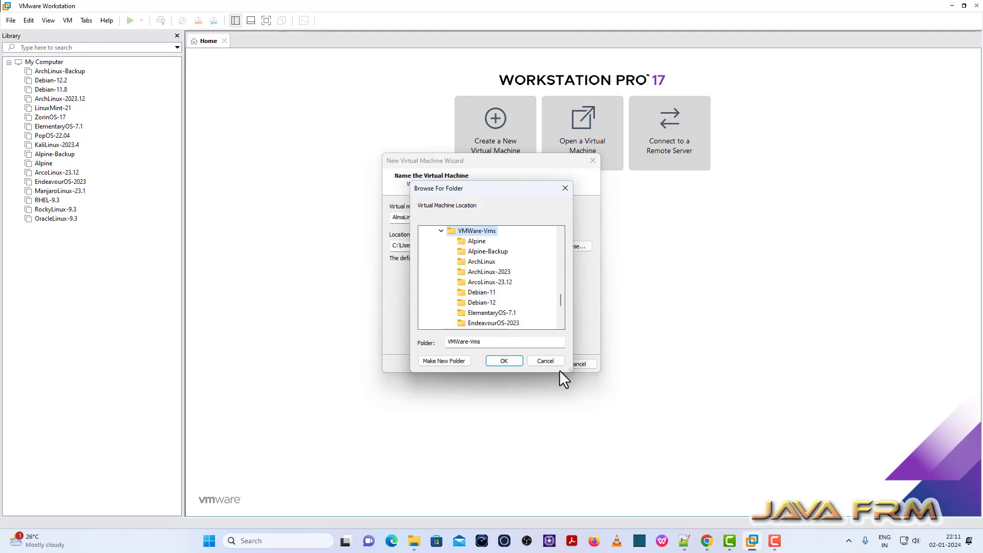
click(510, 361)
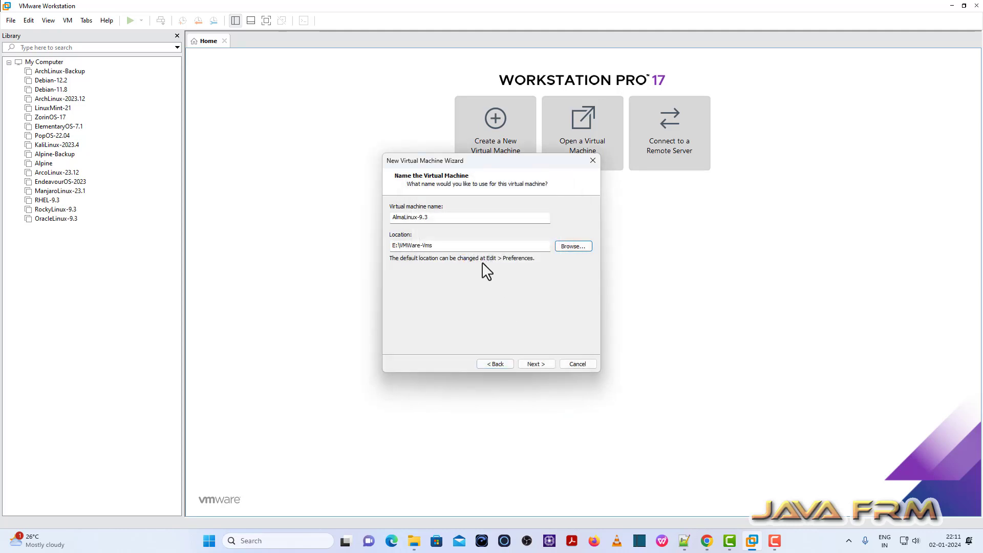
click(443, 246)
text(\AlmaLinux-9.3)
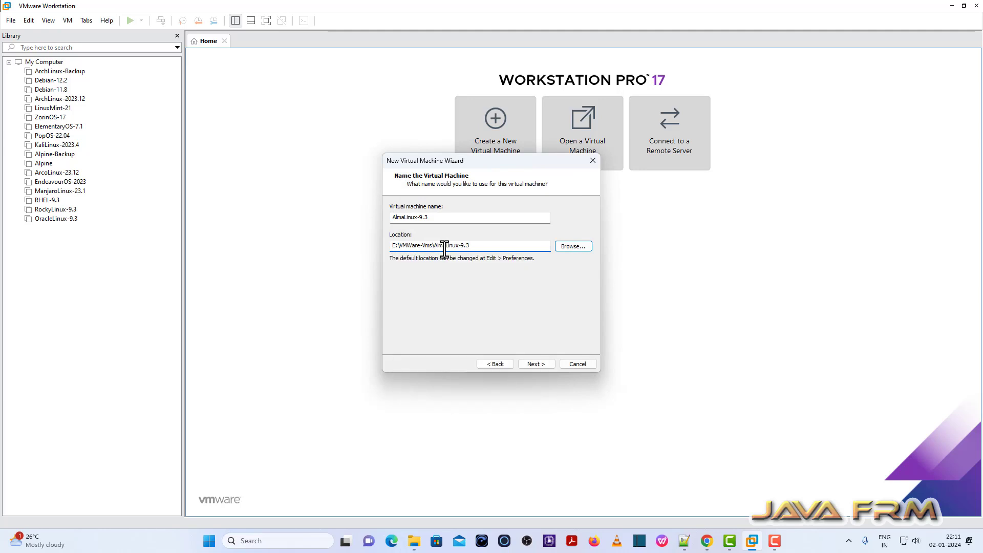
Store the virtual disk as a single file and reach the summary page.
click(535, 364)
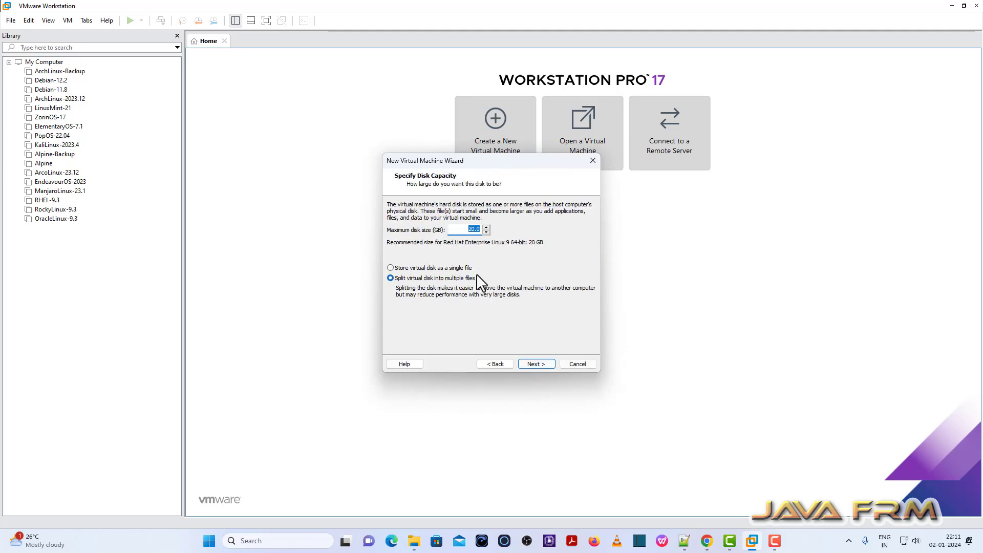
click(413, 269)
click(545, 367)
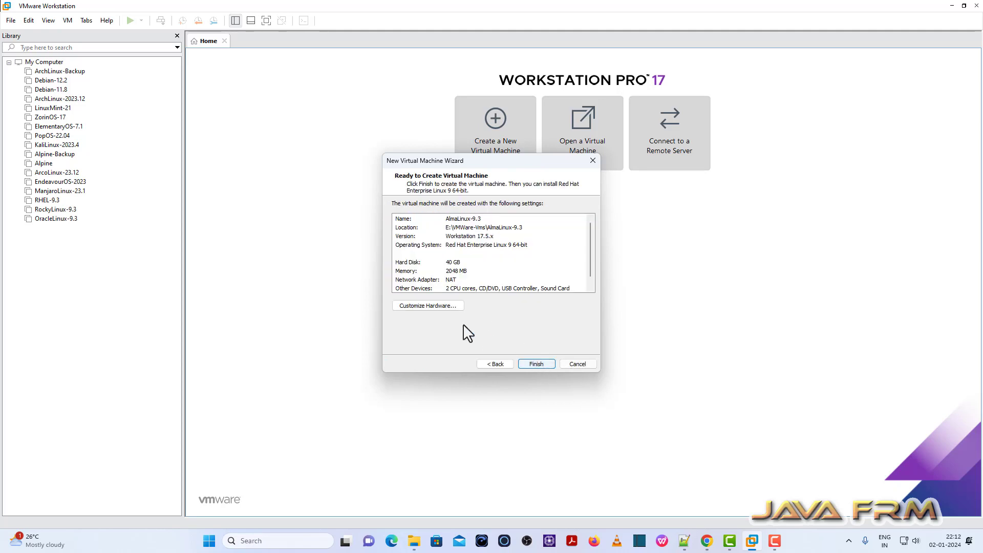
In Customize Hardware, set memory to 8192 MB and keep one core per processor.
click(440, 307)
double_click(568, 140)
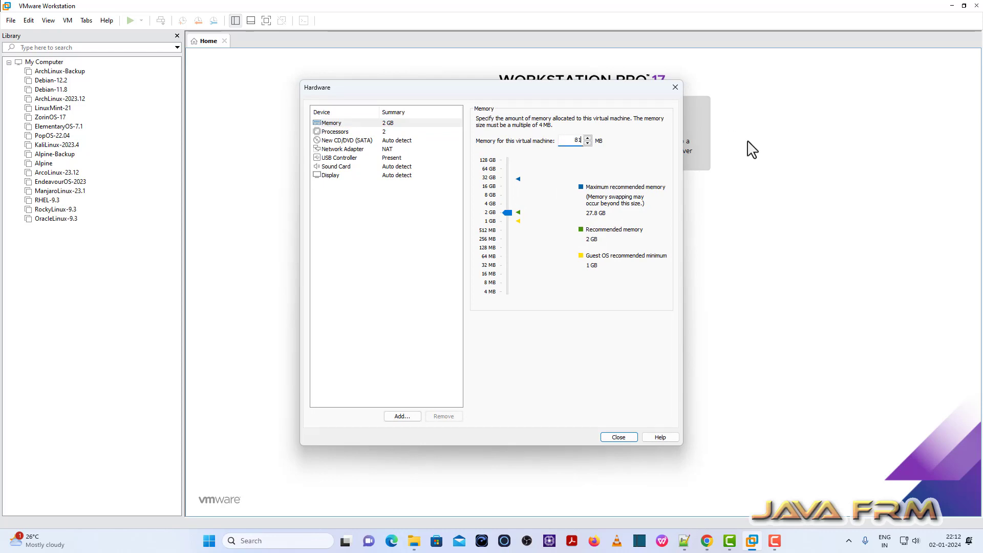
text(8192)
click(334, 132)
double_click(575, 134)
click(595, 134)
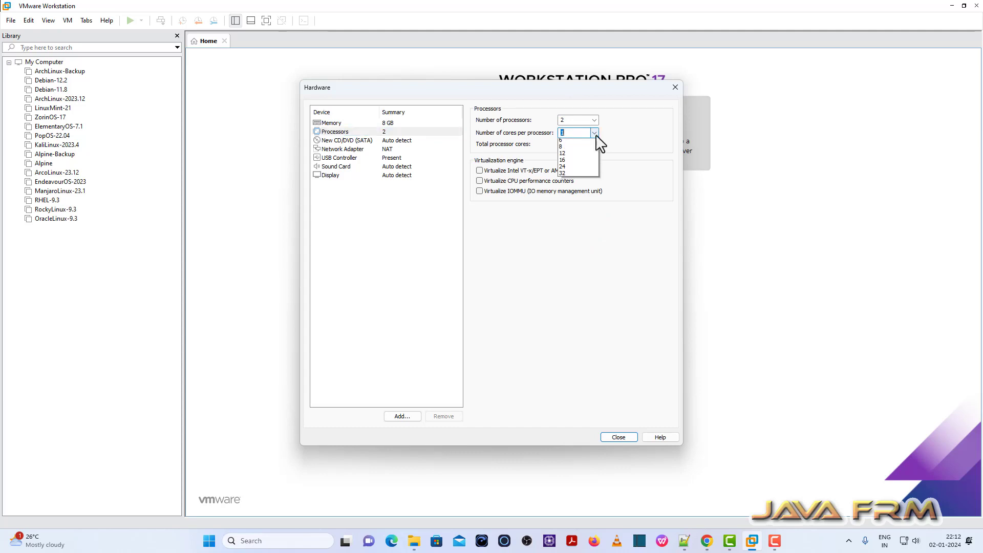
click(558, 152)
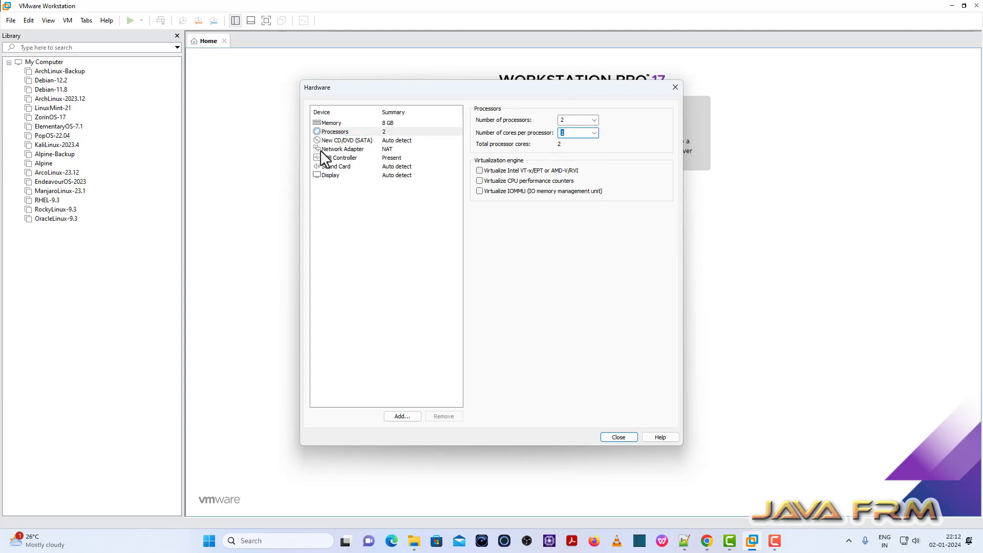
Point the CD/DVD drive to the AlmaLinux-9.3-x86_64-dvd ISO image.
click(337, 141)
click(483, 182)
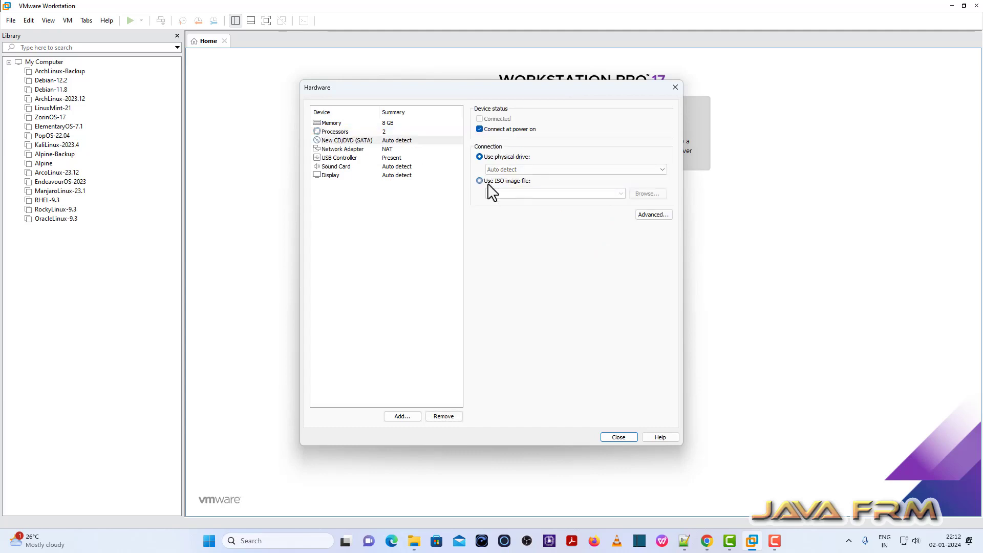
click(646, 194)
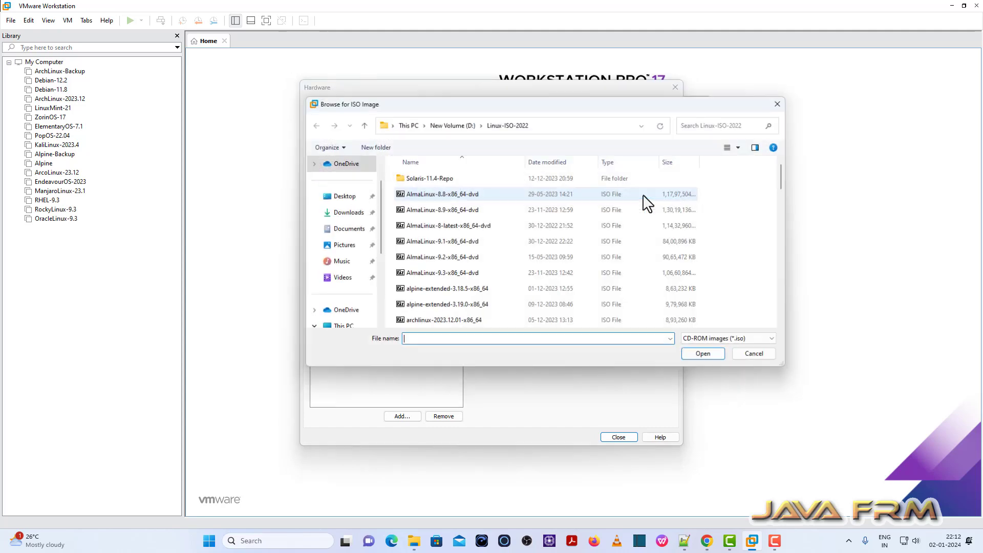
click(449, 277)
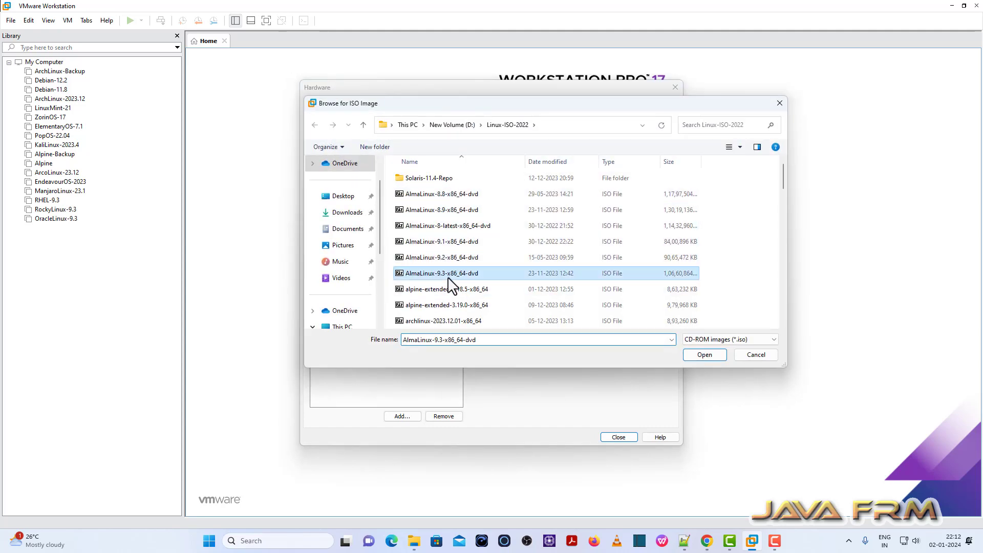
click(711, 357)
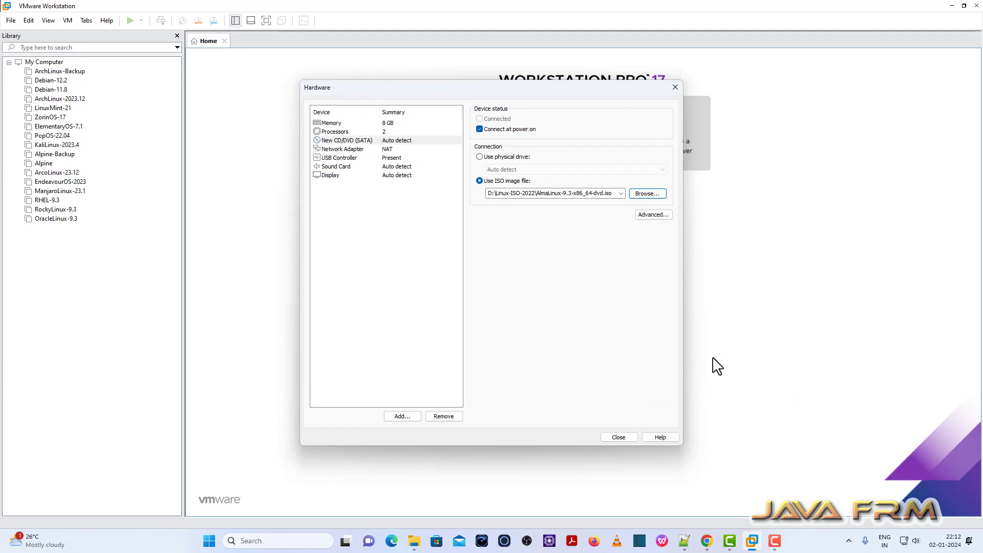
Switch the network adapter to Host-only, close hardware settings and finish creating the VM.
click(342, 149)
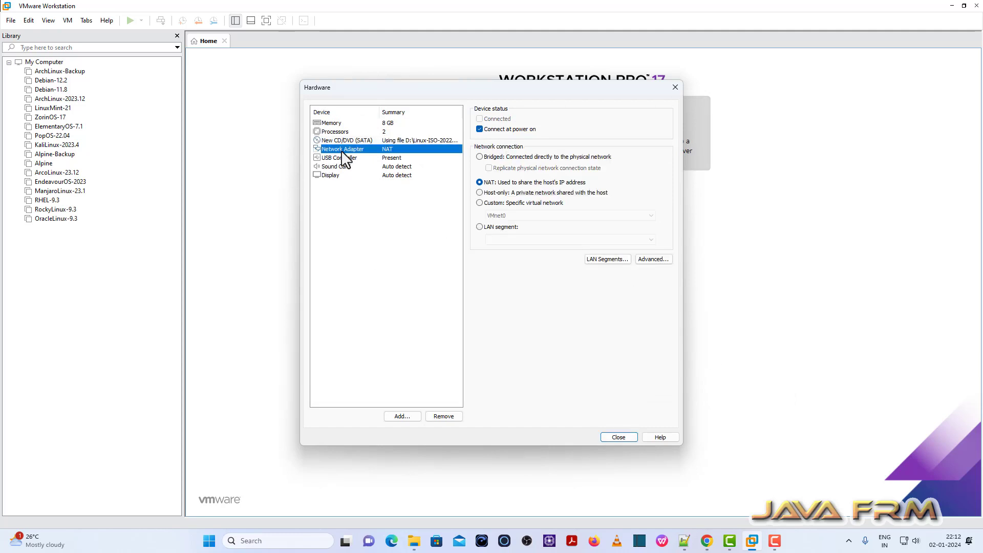
click(479, 194)
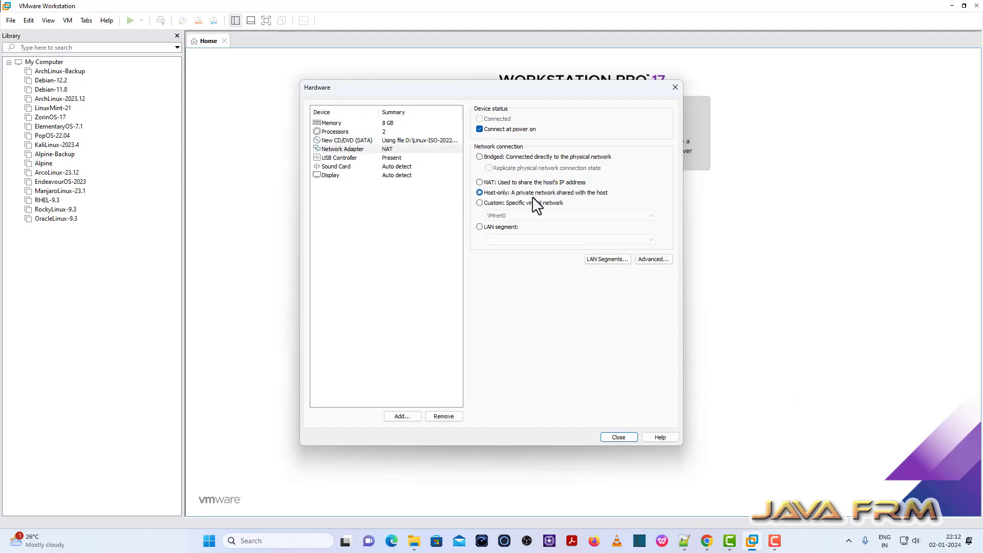
click(618, 438)
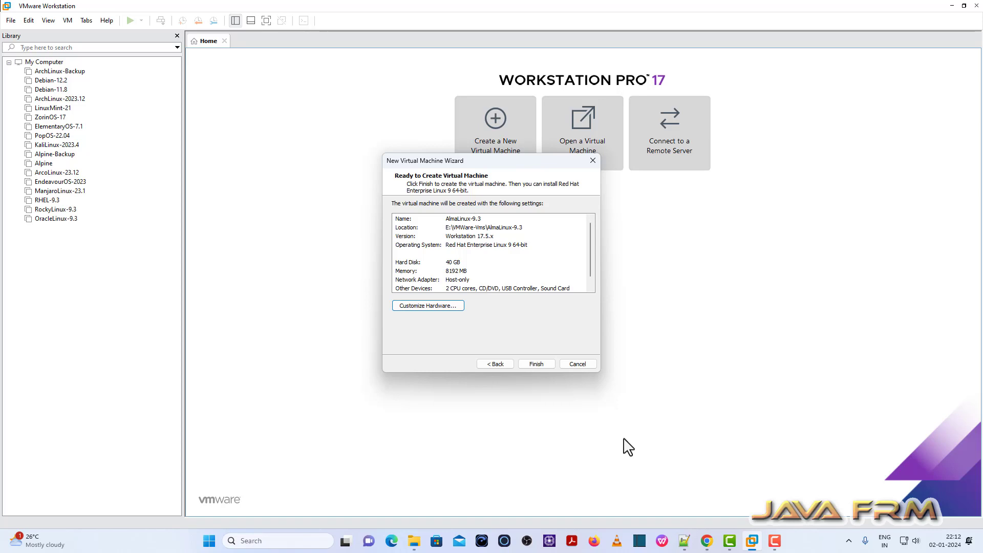
click(537, 363)
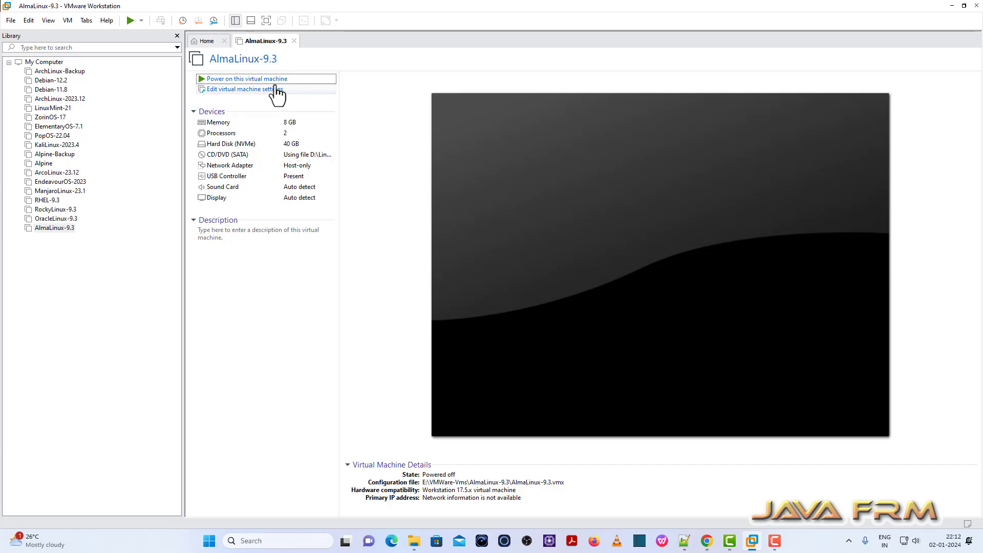
Power on the VM in full screen and continue the installer with English.
click(275, 80)
click(266, 21)
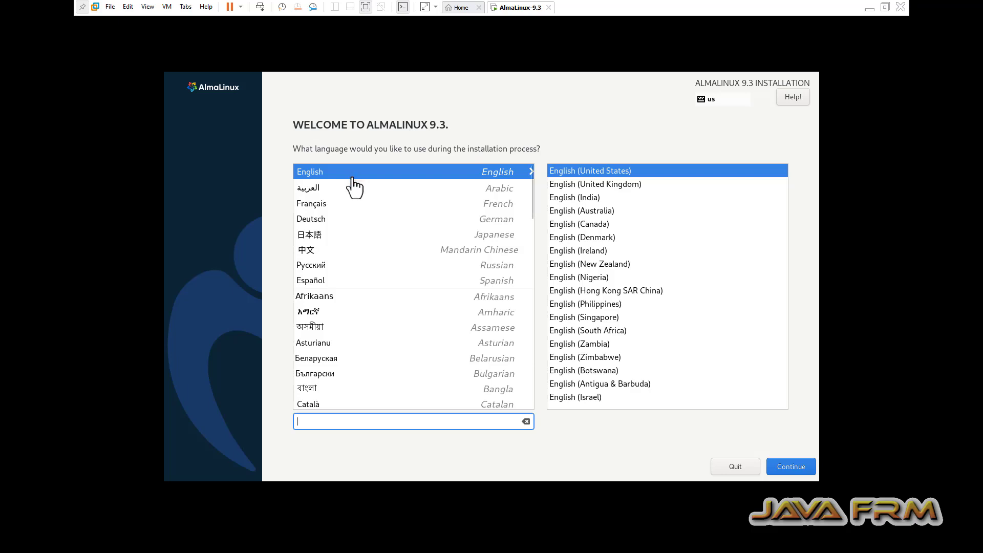
click(791, 468)
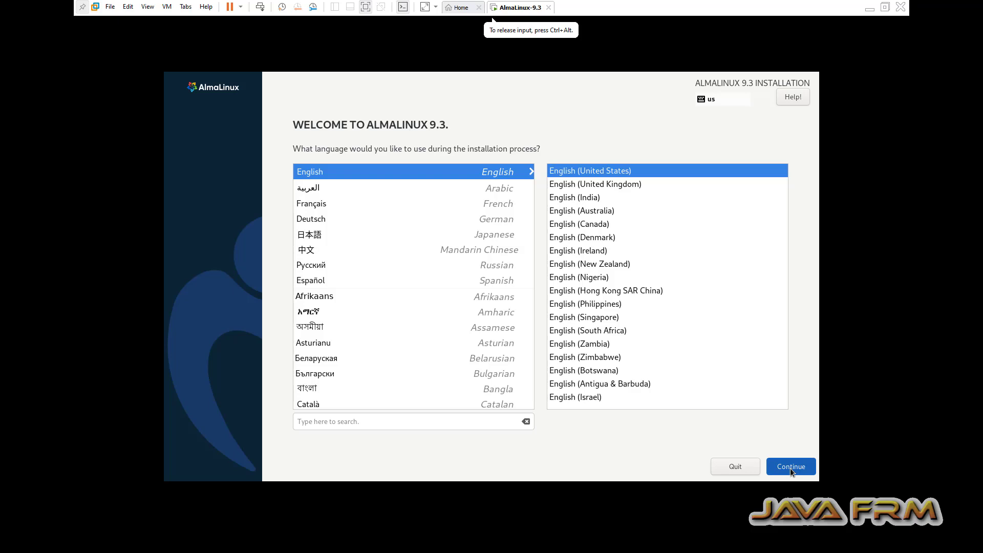
click(790, 468)
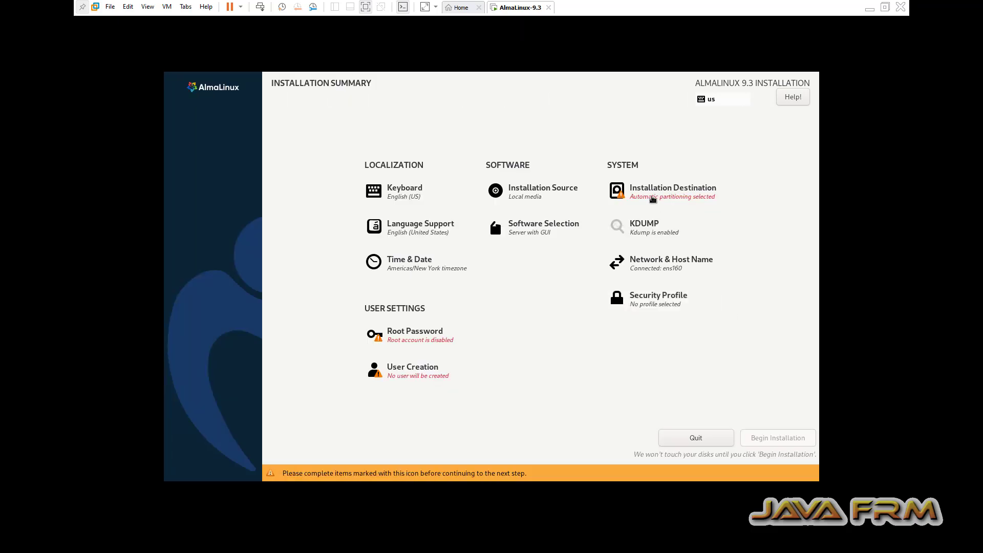
Select the 40 GiB disk as installation destination with automatic partitioning.
click(653, 199)
click(228, 192)
click(228, 192)
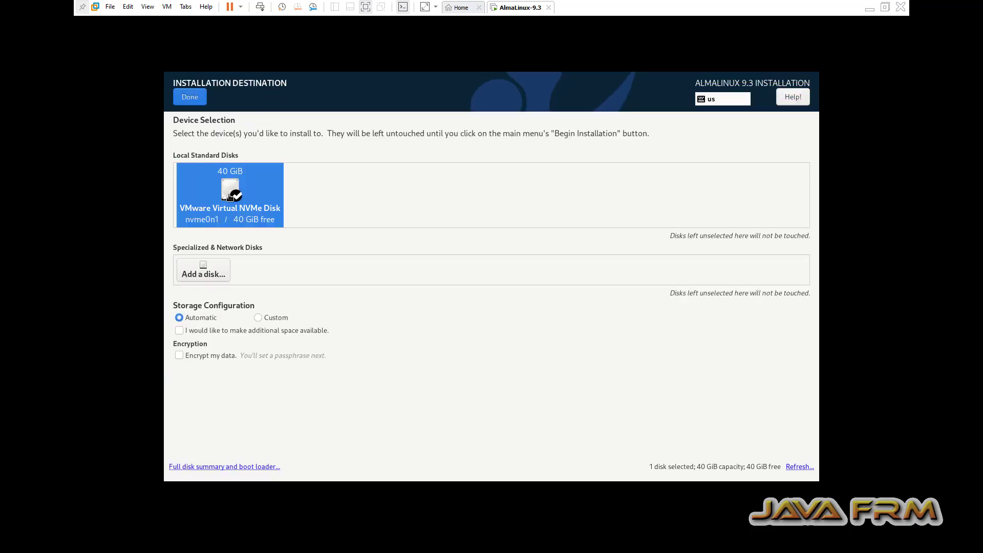
click(194, 99)
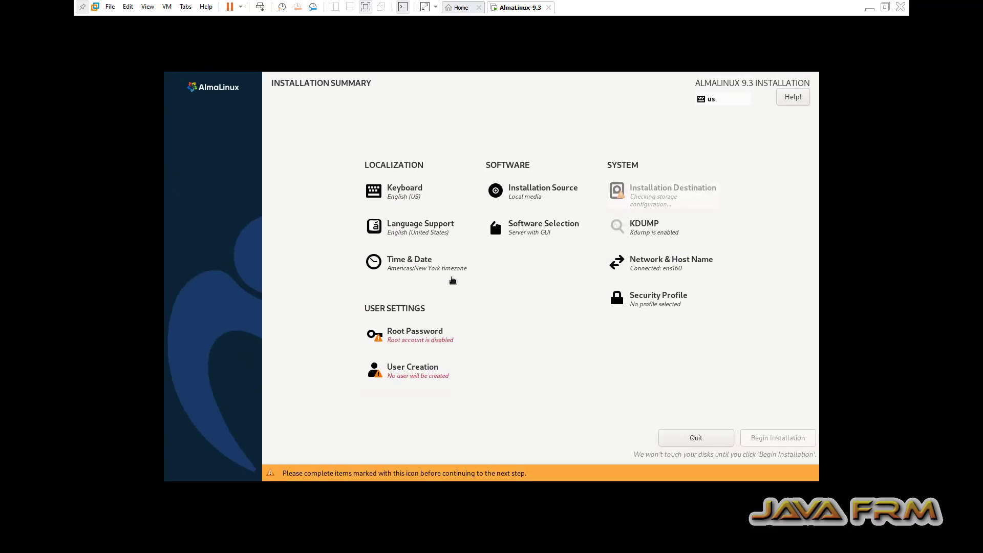
Set the timezone to Asia/Kolkata and keep the Server with GUI software selection.
click(442, 270)
click(615, 285)
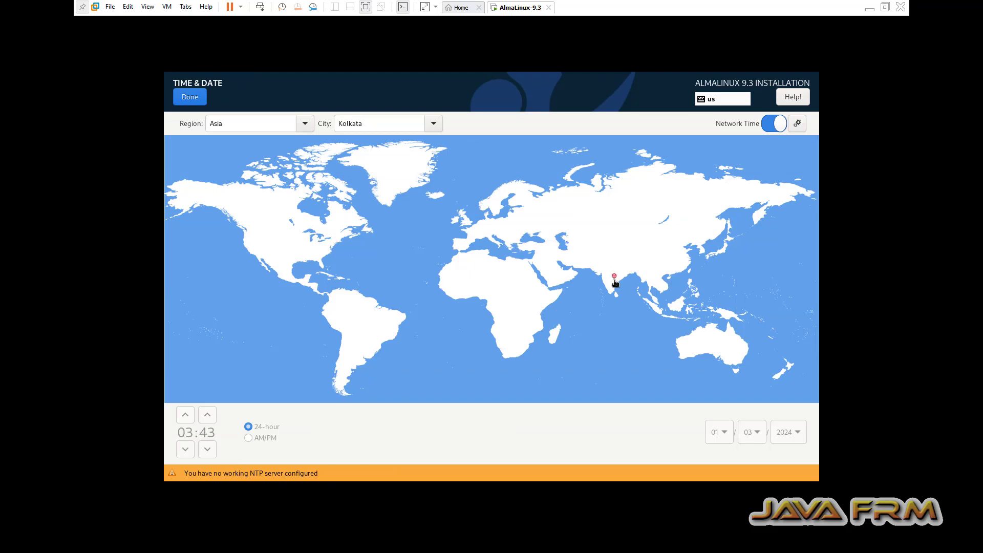
click(199, 104)
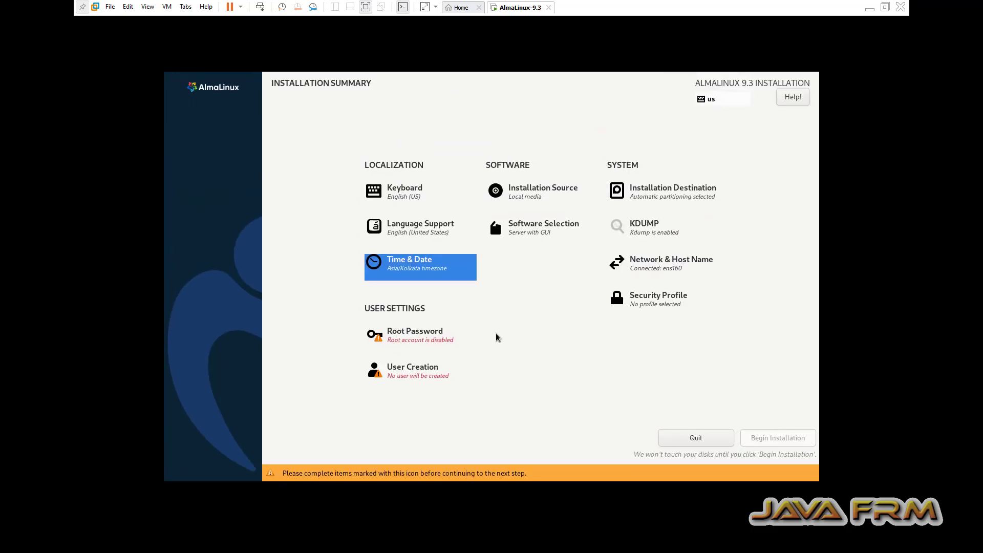
click(522, 228)
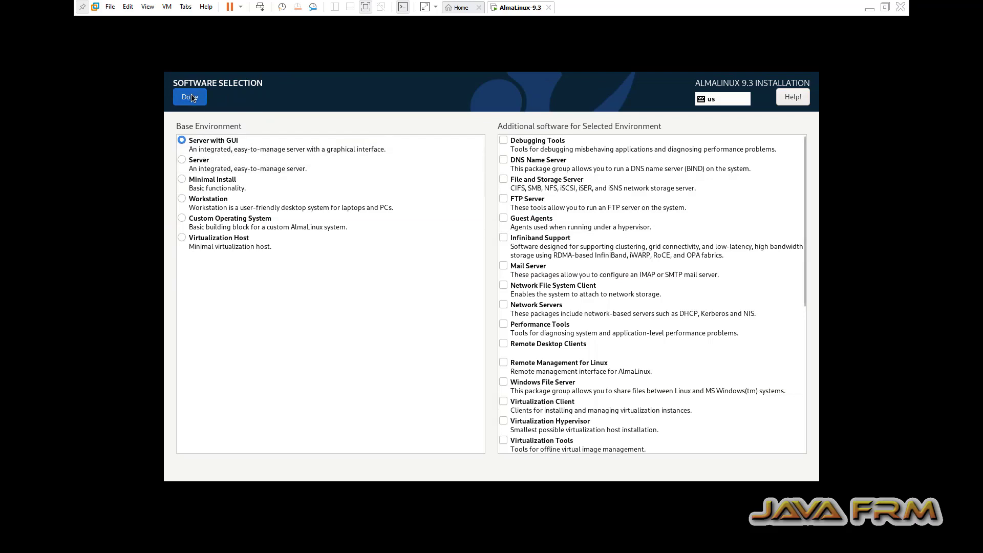
click(190, 97)
click(427, 342)
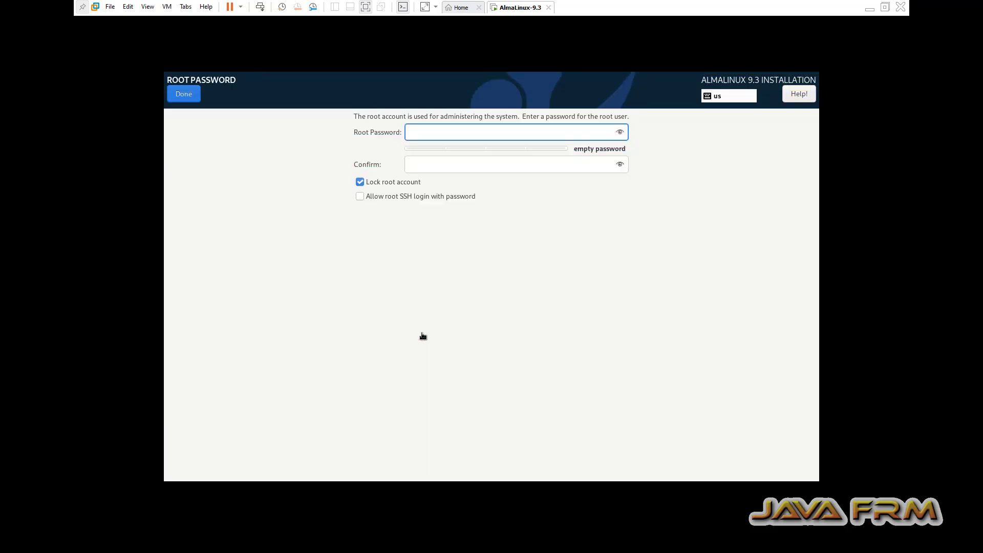
Enter the root password in both fields and accept it.
text(123456)
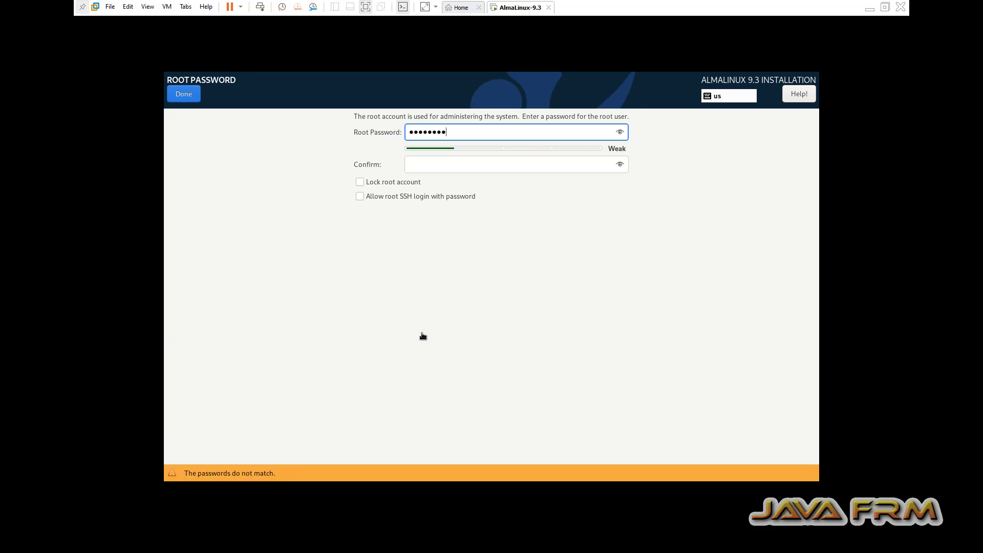
click(427, 164)
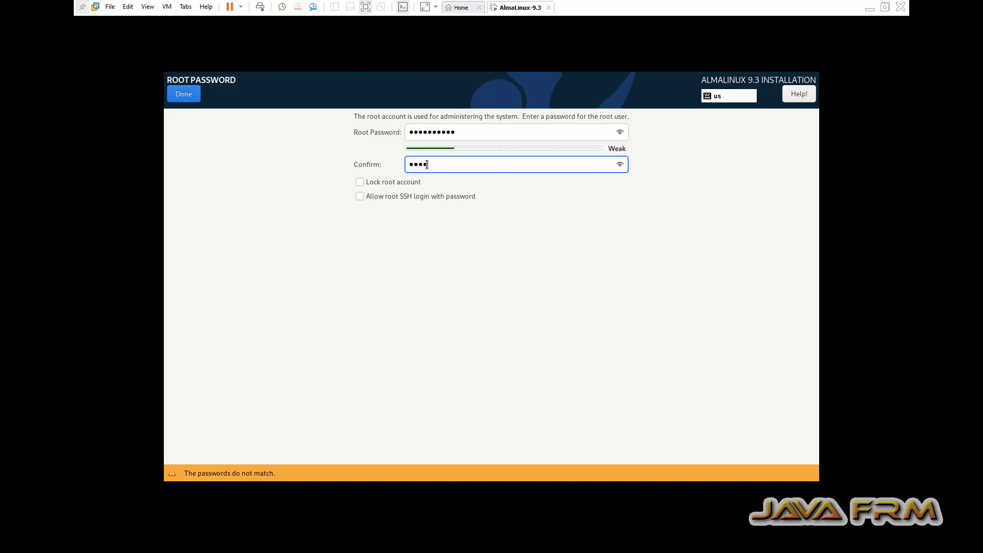
text(••••••••••)
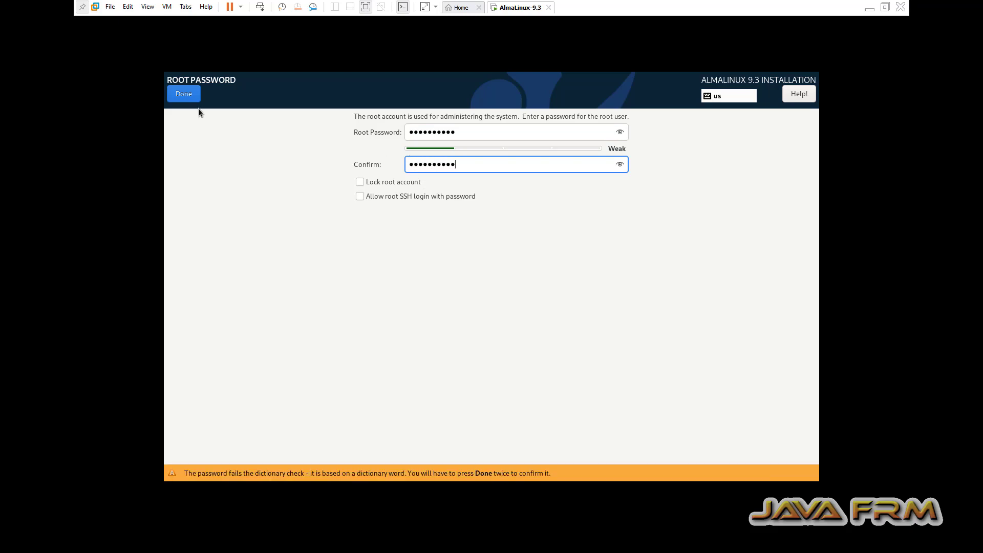
click(186, 97)
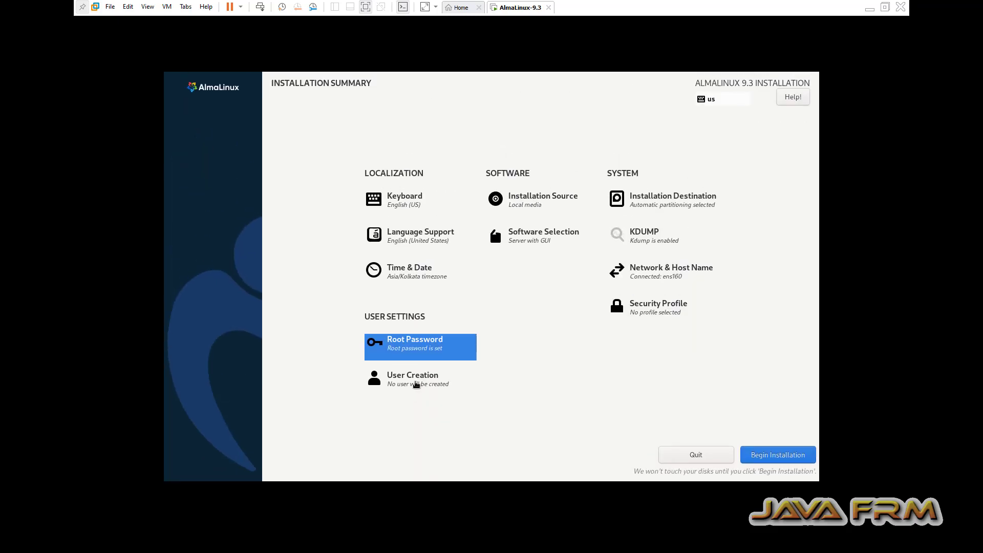
Create a user with the full name and a password entered twice, accepting the weak-password warning.
click(416, 384)
text(javafrm)
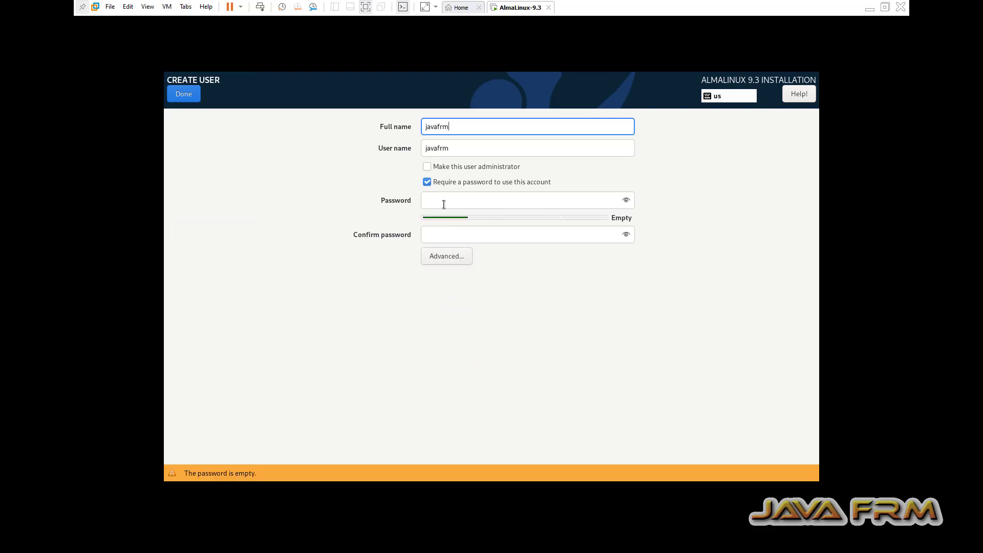
click(444, 204)
text(••)
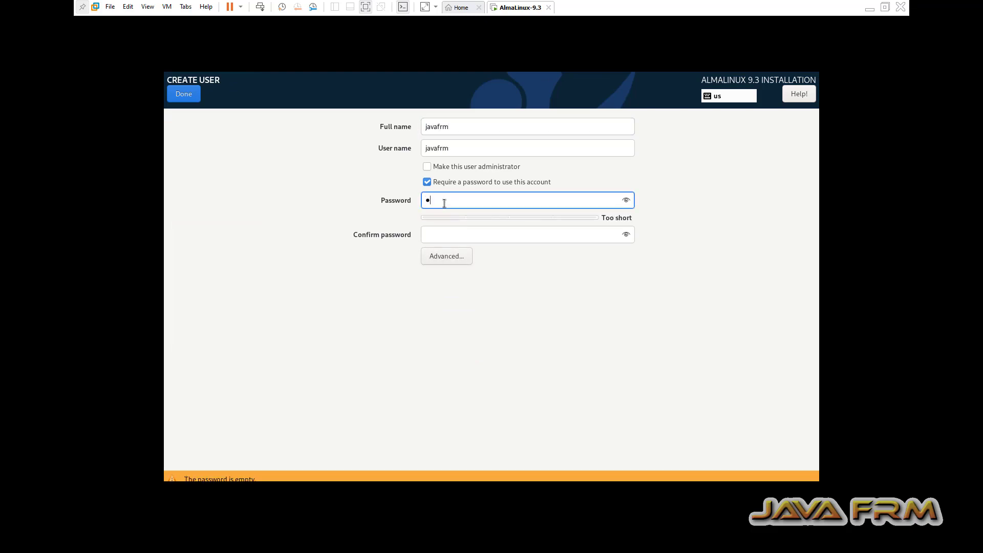
text(•••••••)
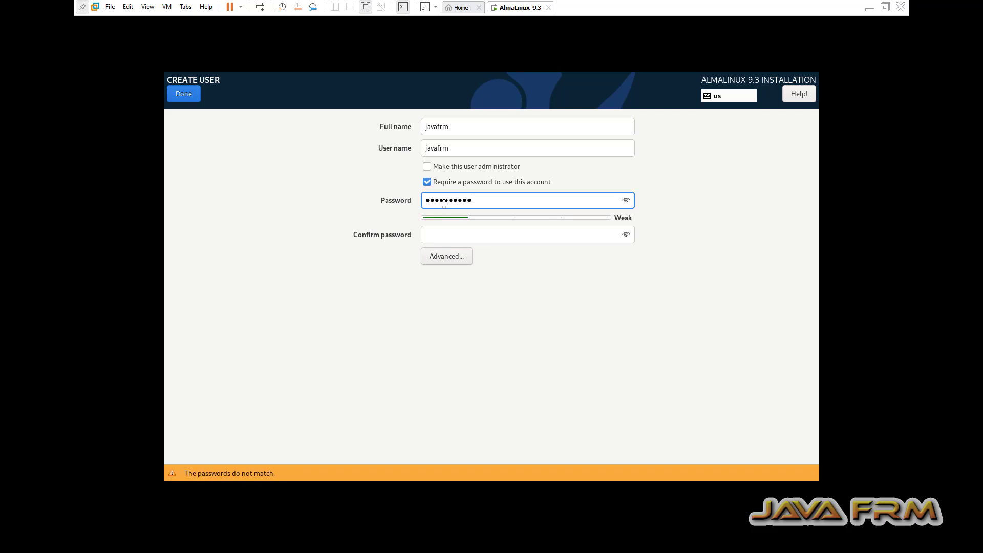
click(438, 237)
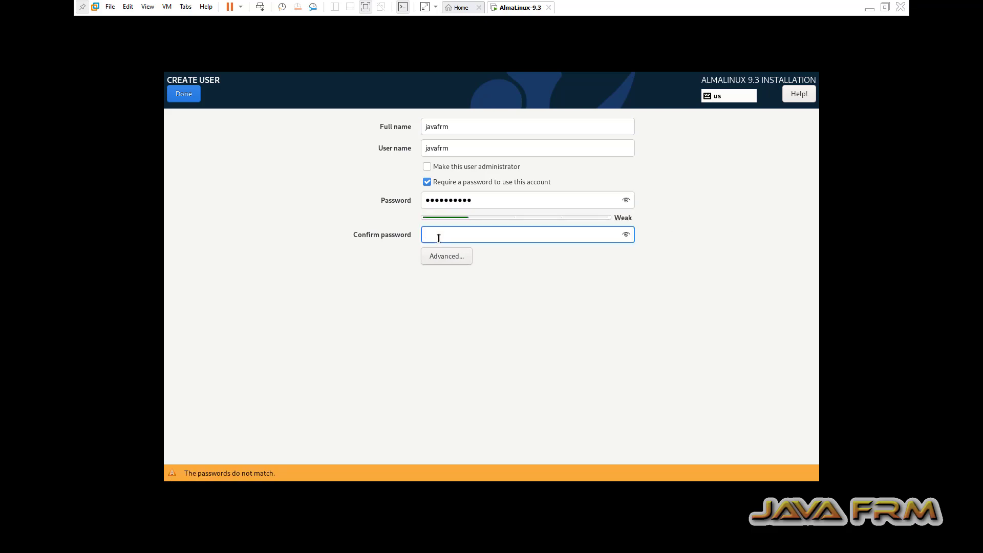
text(••••••••••)
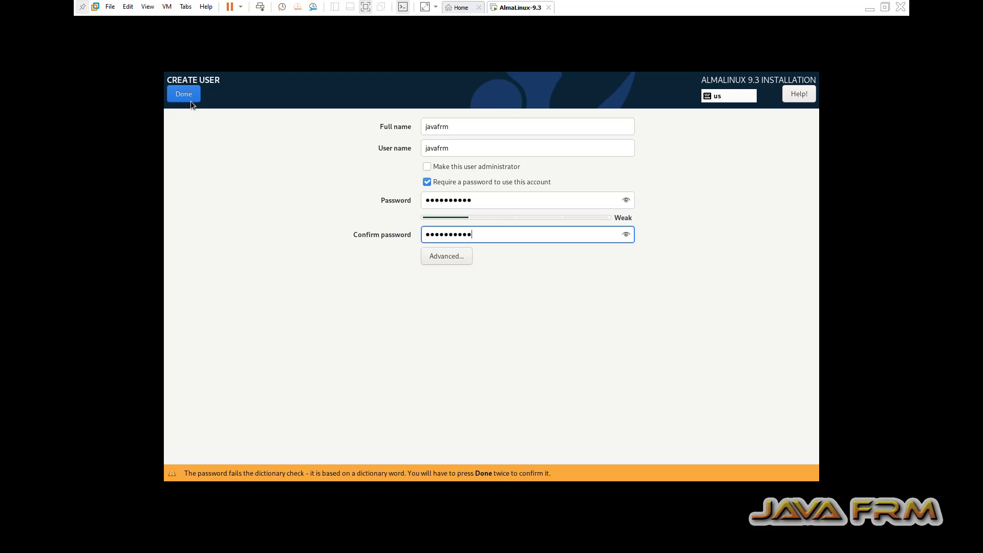
click(188, 92)
click(188, 92)
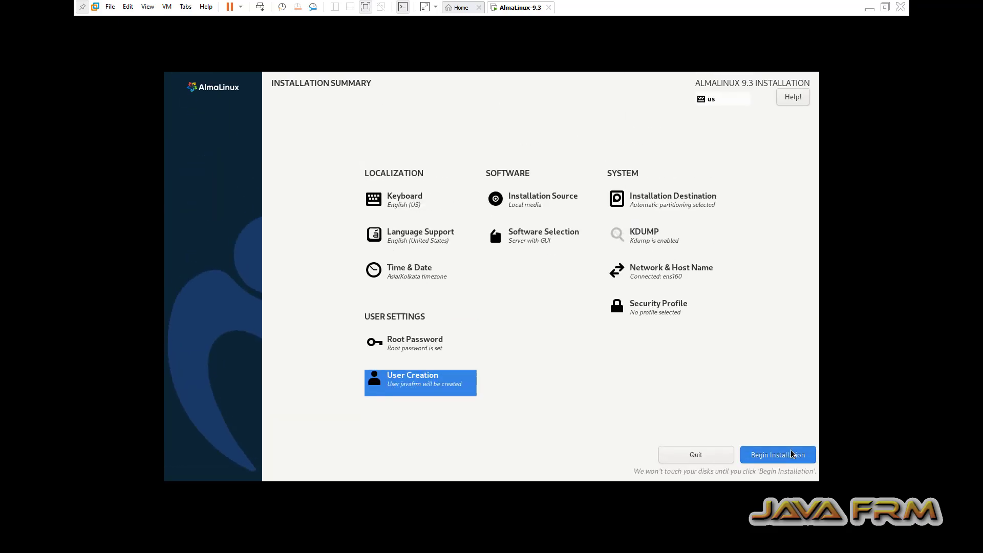
Begin the installation, log in with the user password and skip the welcome tour.
click(791, 453)
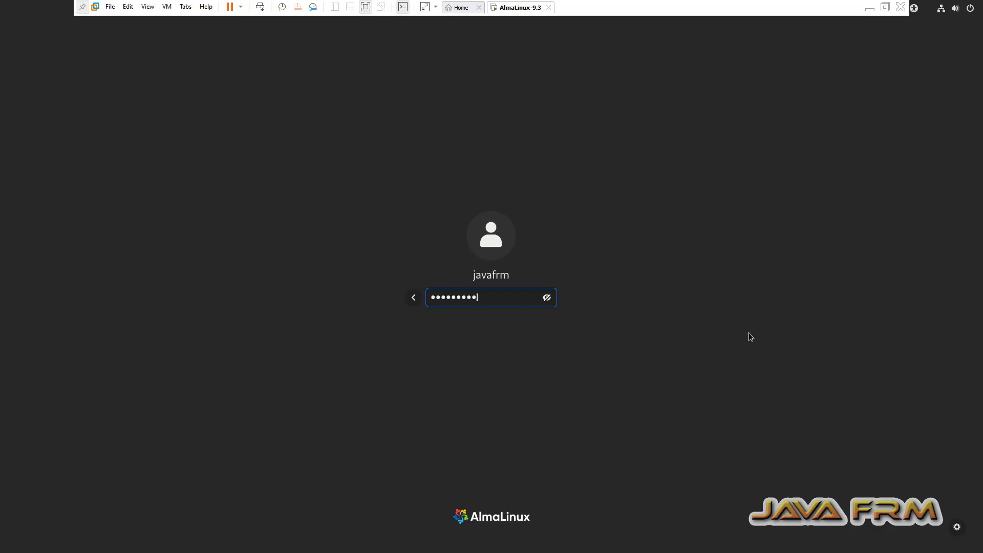
key(Return)
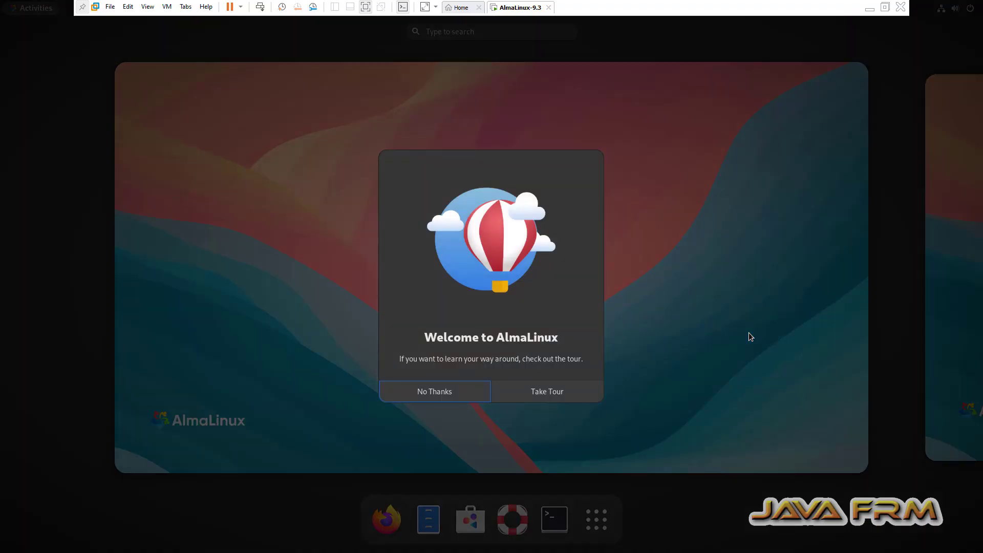
click(437, 397)
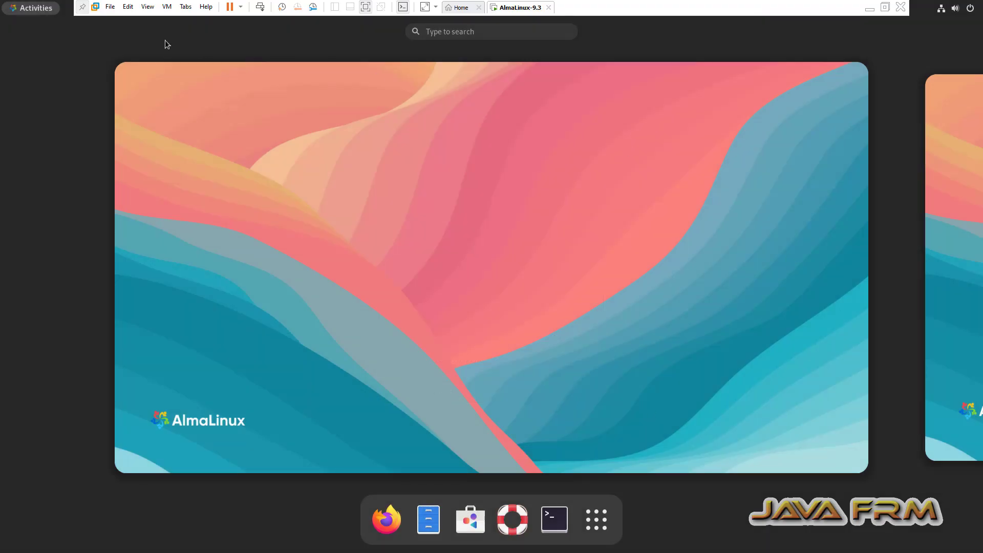
click(167, 13)
click(210, 150)
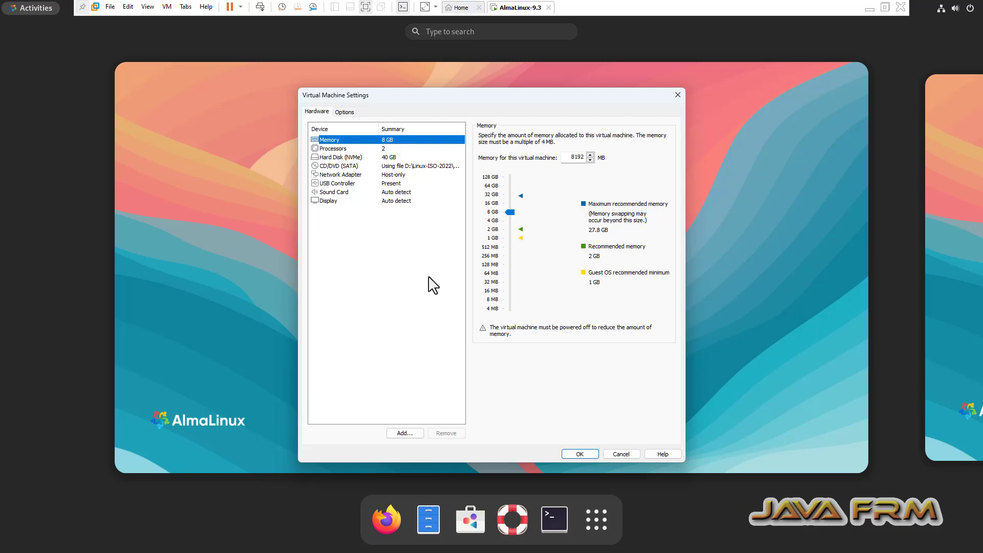
click(344, 112)
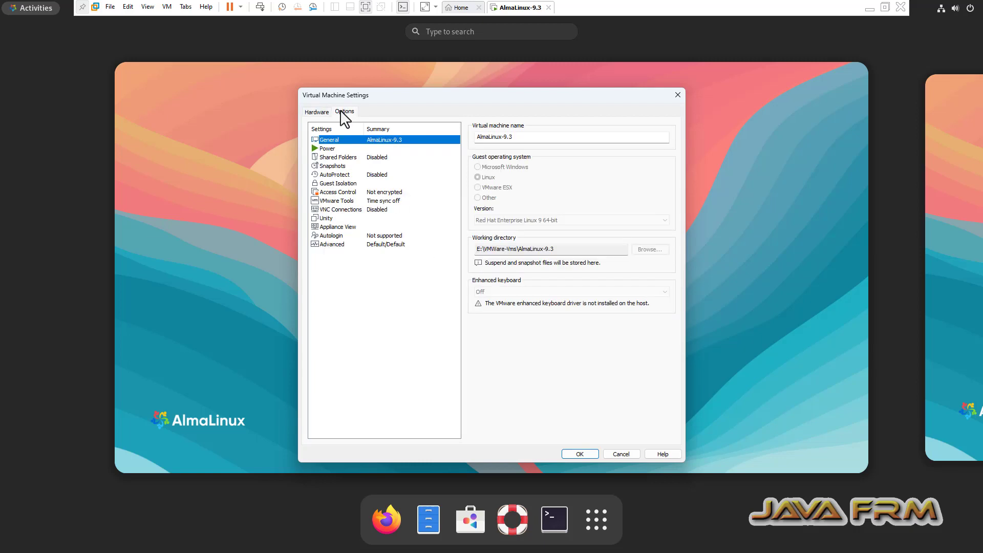
click(344, 184)
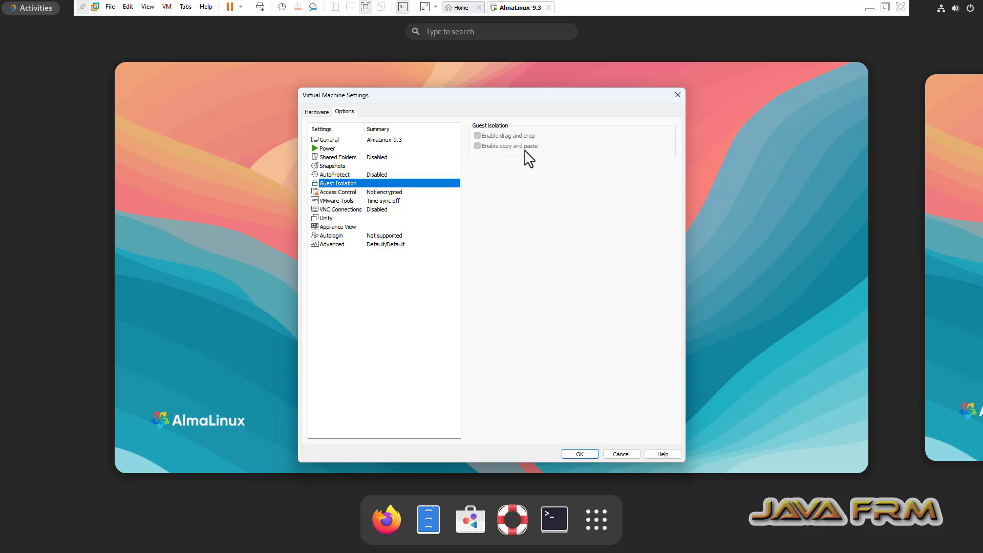
click(677, 94)
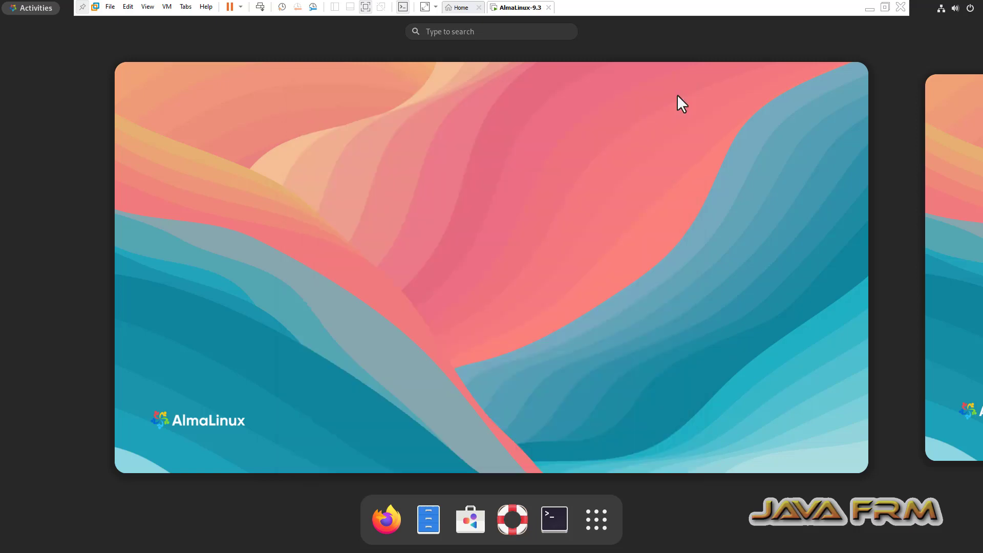
Open a maximized terminal with larger text and run vmware-hgfsclient to list shared folders.
click(559, 520)
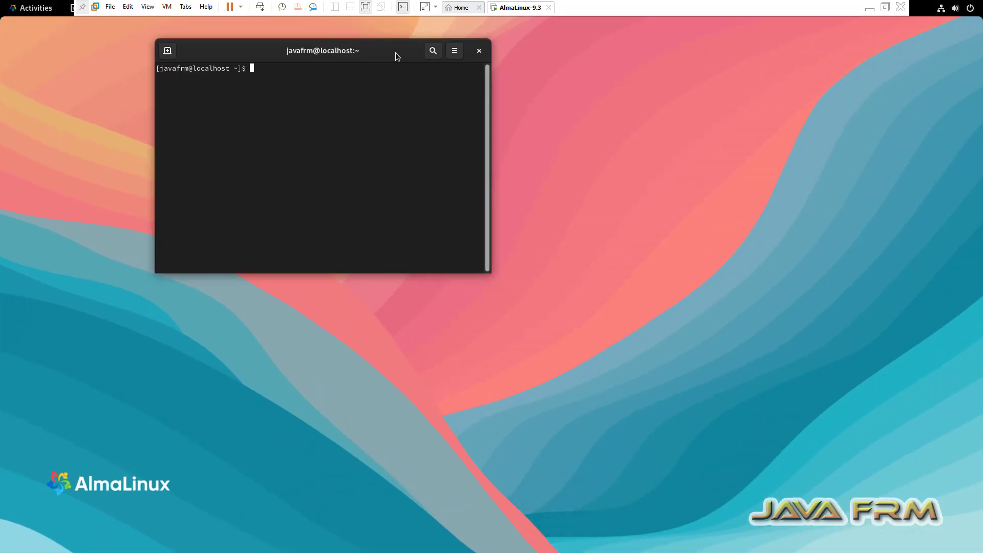
double_click(395, 52)
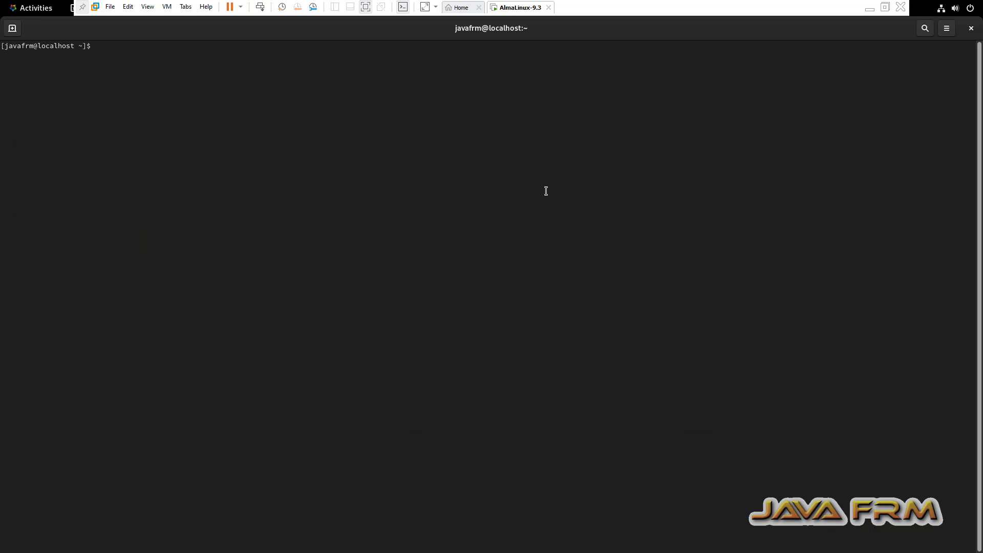
key(ctrl+plus)
key(ctrl+plus)
key(ctrl+plus)
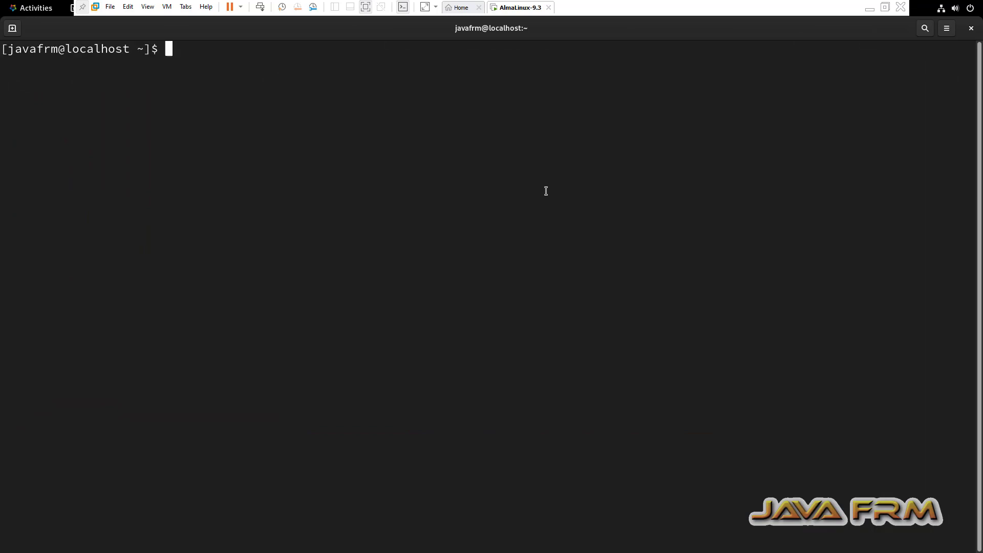
text(vmware-hgfsclient)
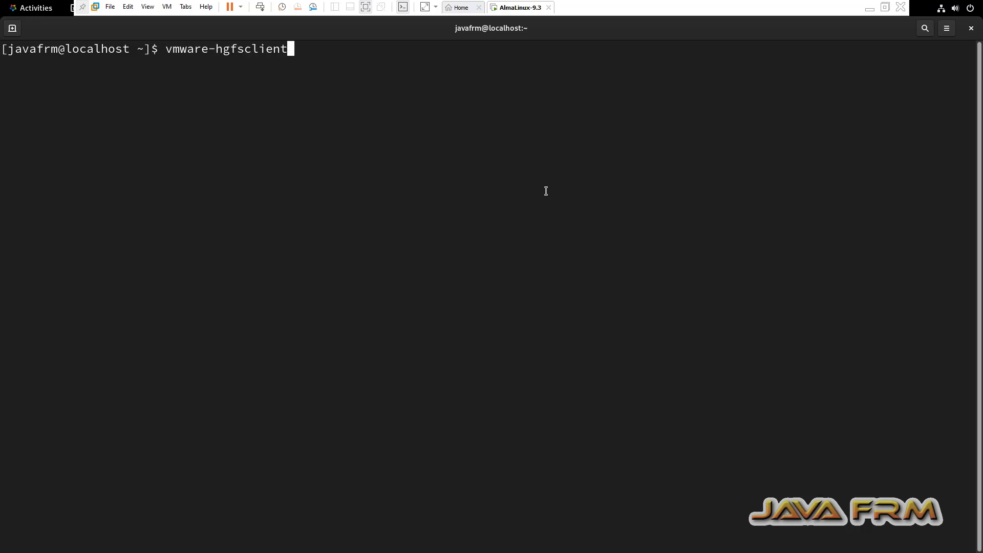
key(Return)
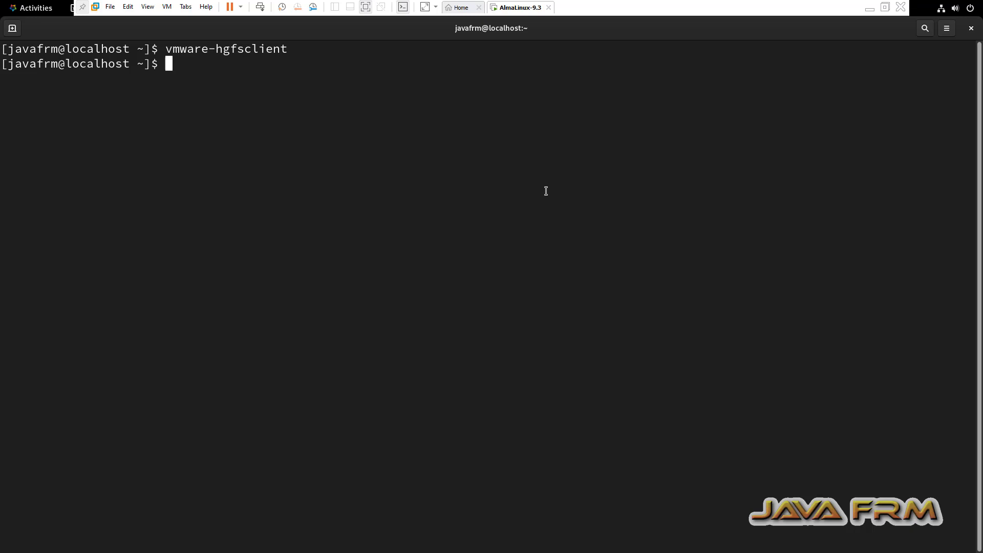
Clear the screen and run df -kh and free -g.
text(cleear)
key(Return)
text(clear)
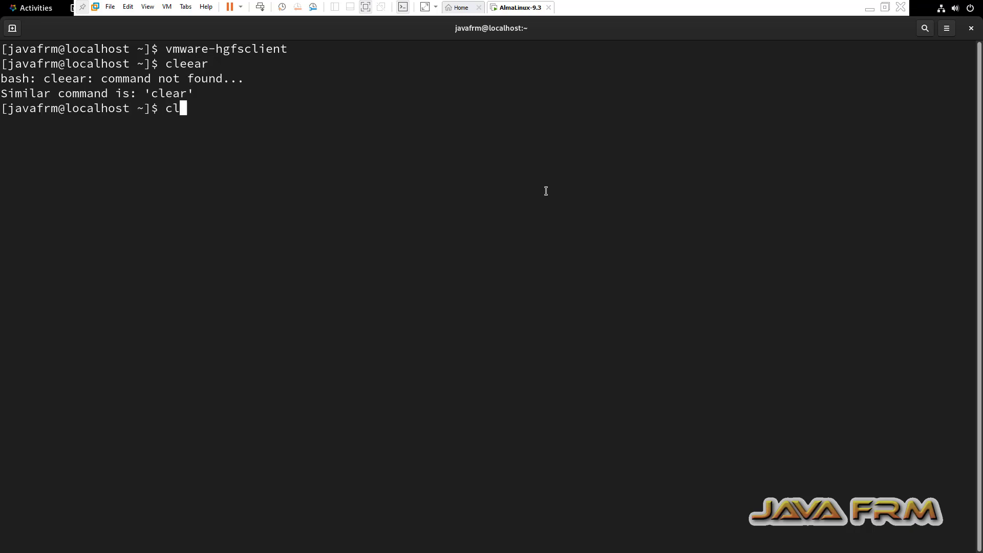
key(Return)
key(Return)
key(Return)
text(df )
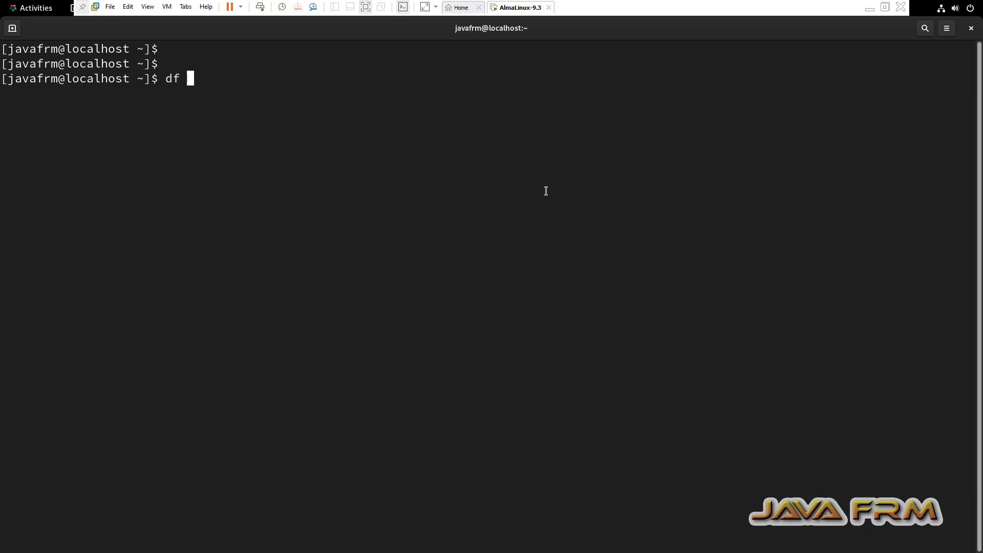
text(-kh)
key(Return)
key(Return)
key(Return)
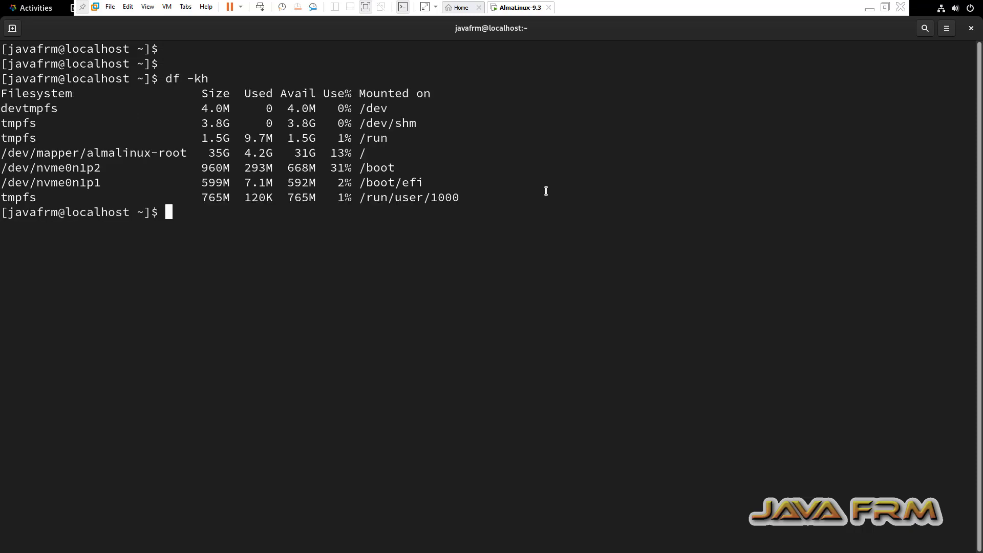
text(free -g)
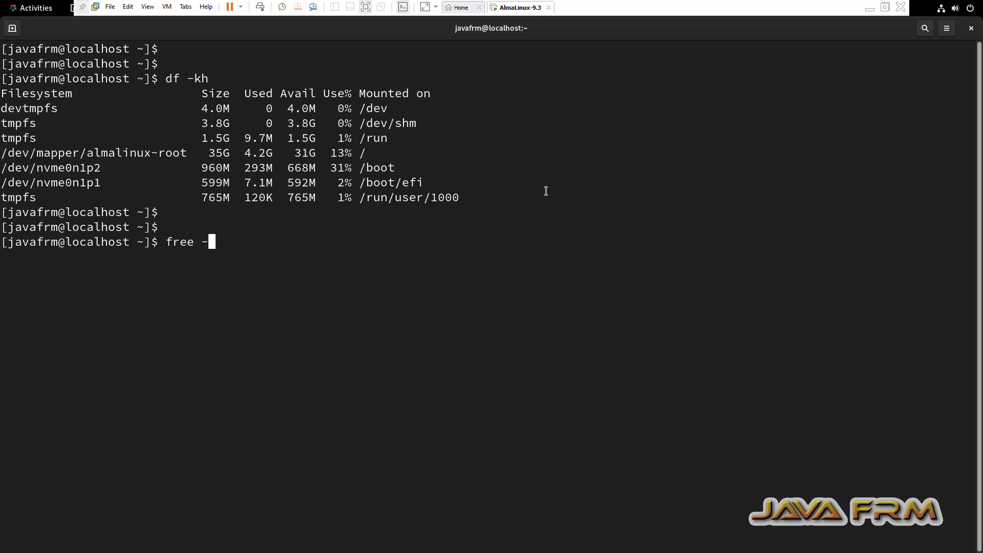
key(Return)
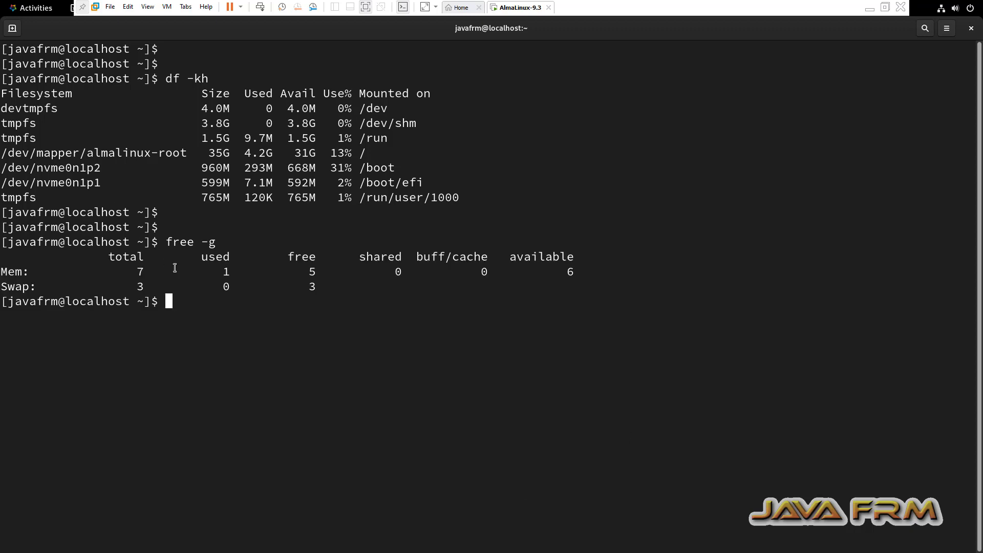
Copy the disk and memory output, then minimize the VM window.
drag(178, 301, 42, 78)
right_click(43, 75)
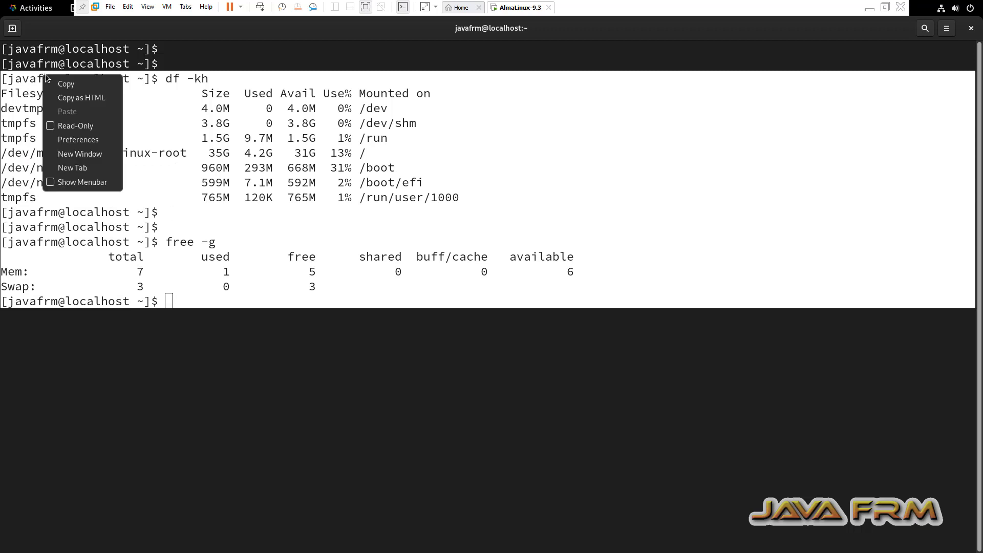
click(78, 87)
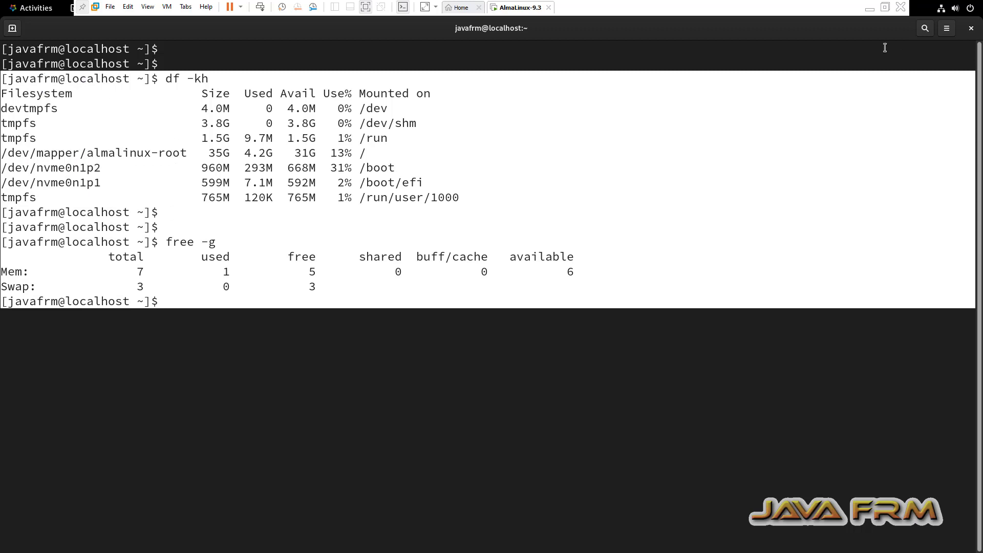
click(870, 9)
Paste the df/free output into a new Notepad++ tab and add 'Welcome to AlmaLinux 9.3 on Vmware Workstation 17.5'.
click(684, 540)
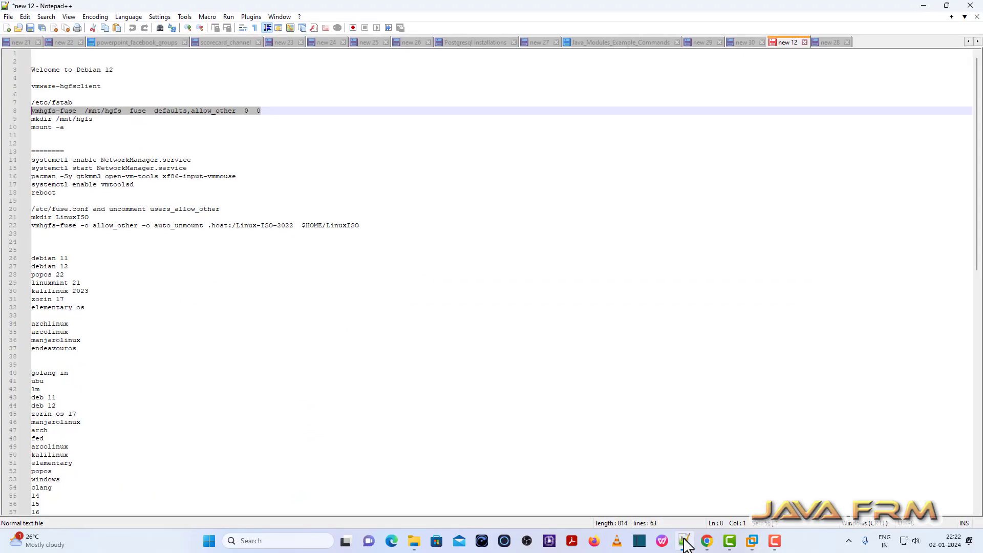
click(832, 43)
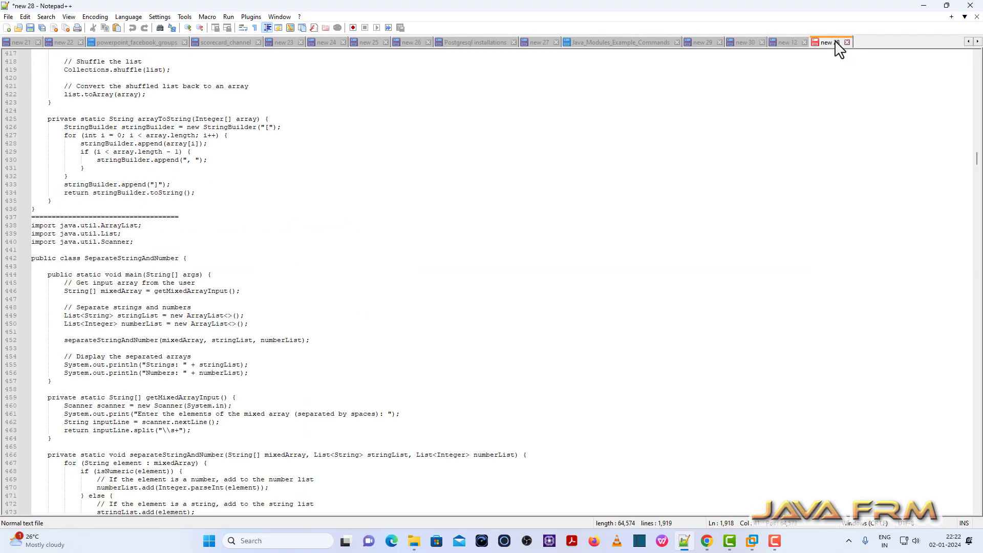
key(ctrl+n)
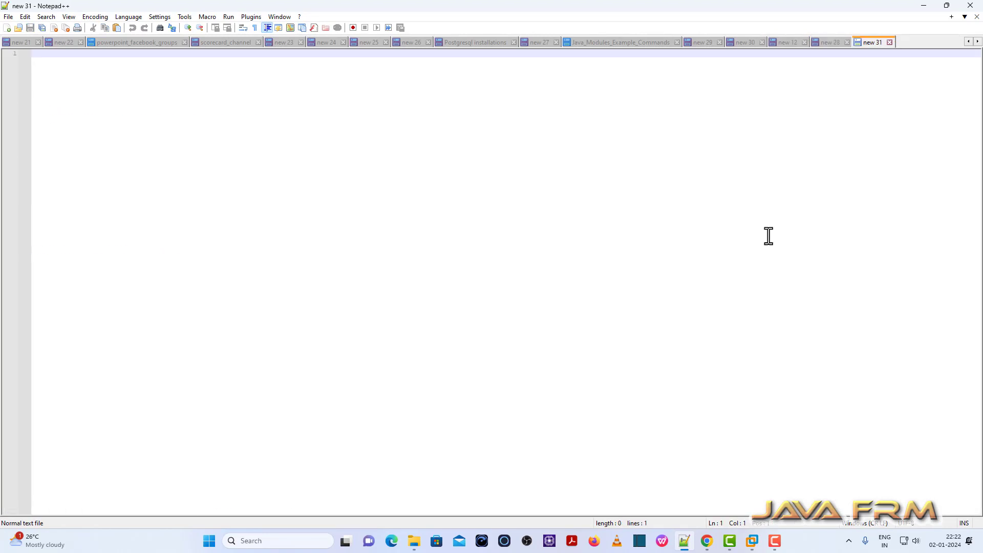
key(ctrl+v)
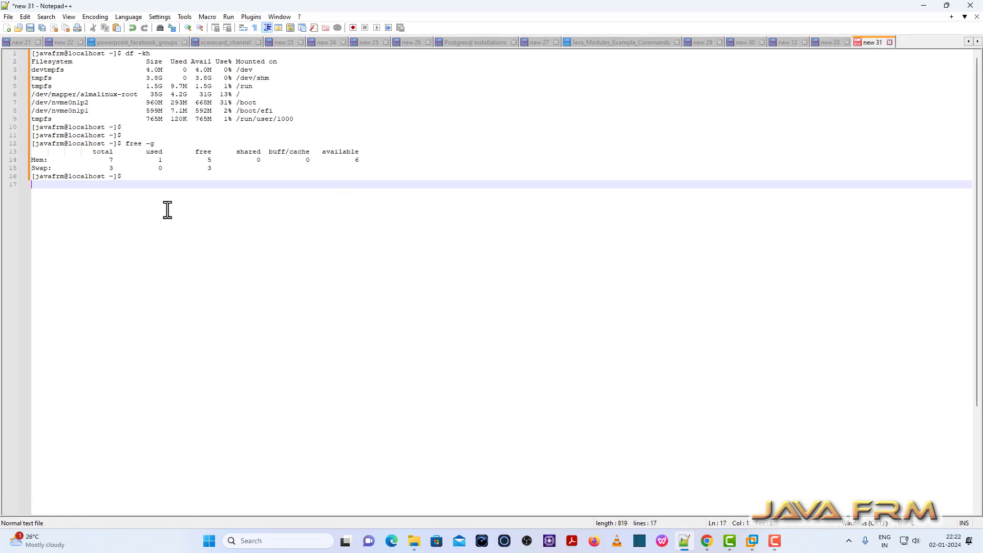
key(Return)
key(Return)
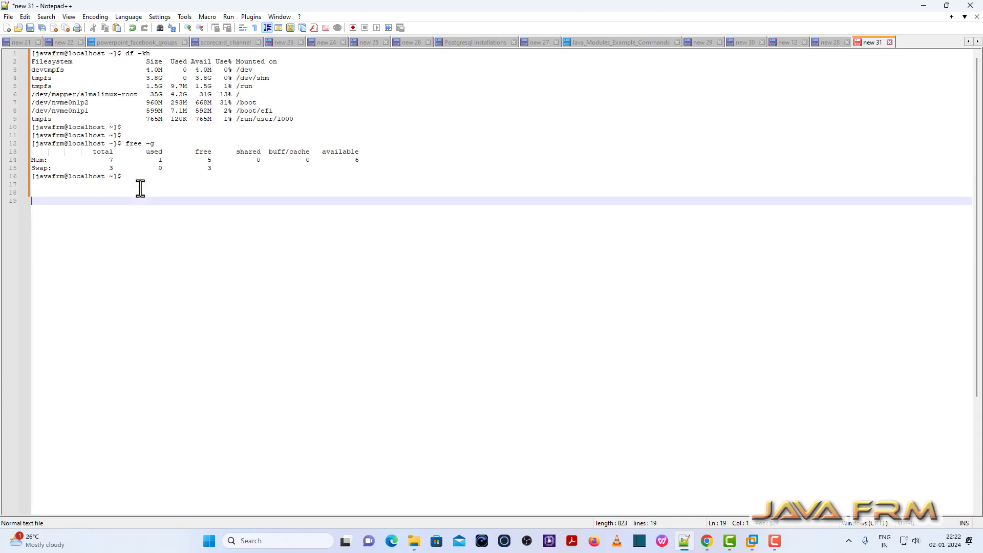
text(Welcome to AlmaLinux 9.3 on Vmware Workstation 17.5)
drag(242, 201, 31, 201)
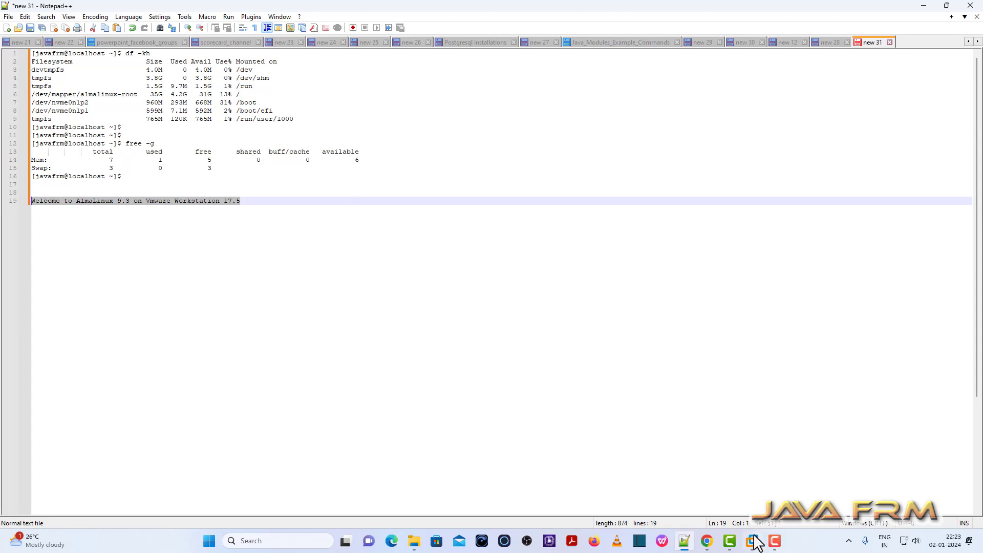
Paste and run the welcome line in the AlmaLinux terminal (command not found), then close the terminal.
mouse_move(751, 539)
click(776, 466)
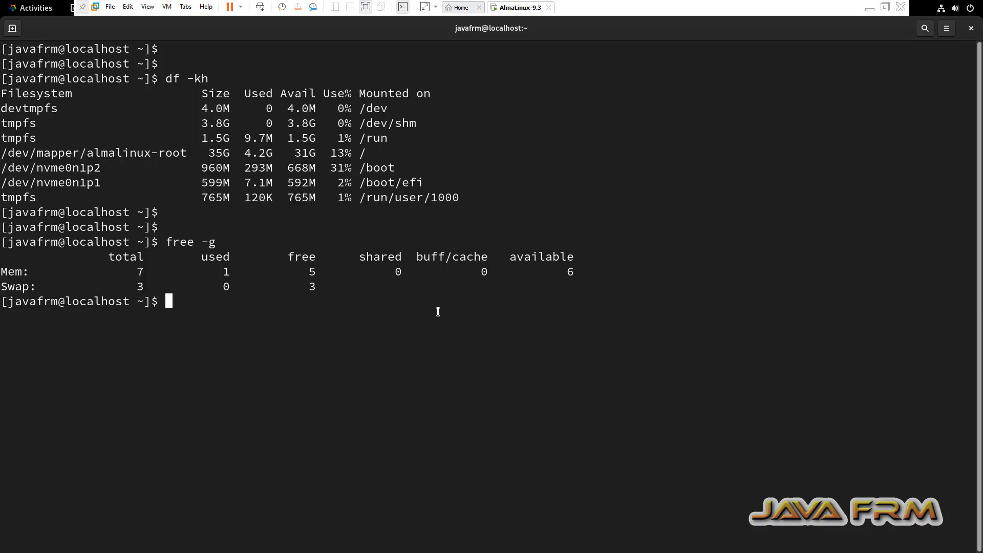
right_click(399, 319)
click(438, 356)
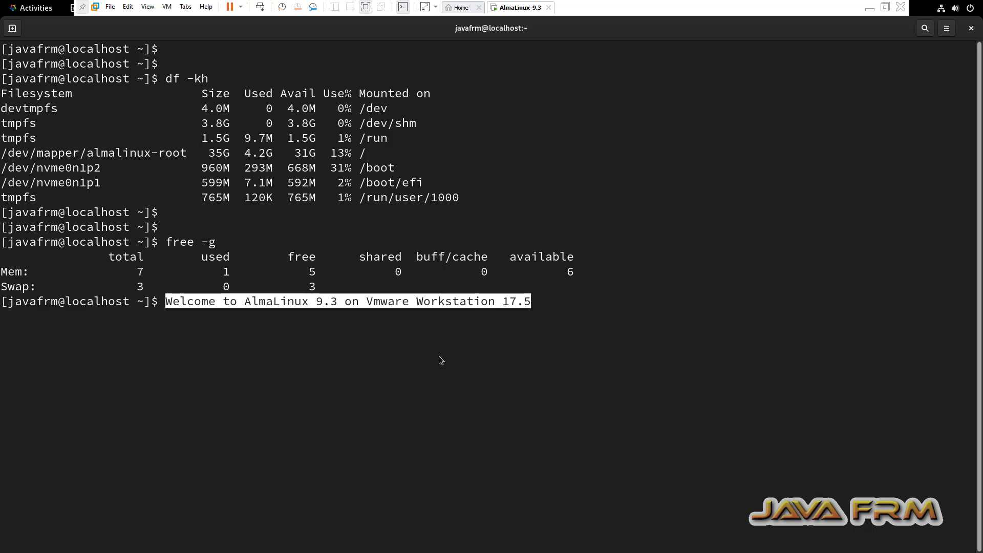
key(Return)
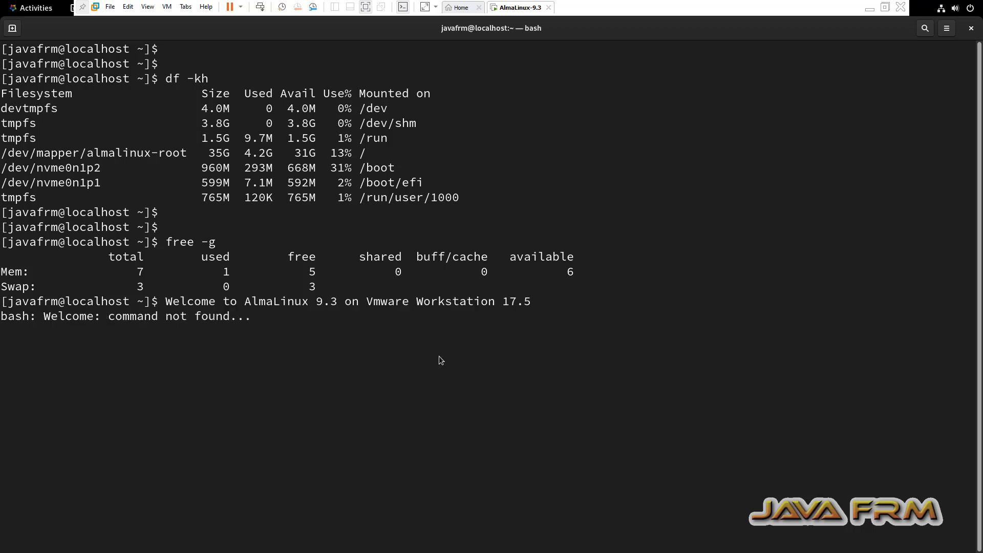
click(970, 28)
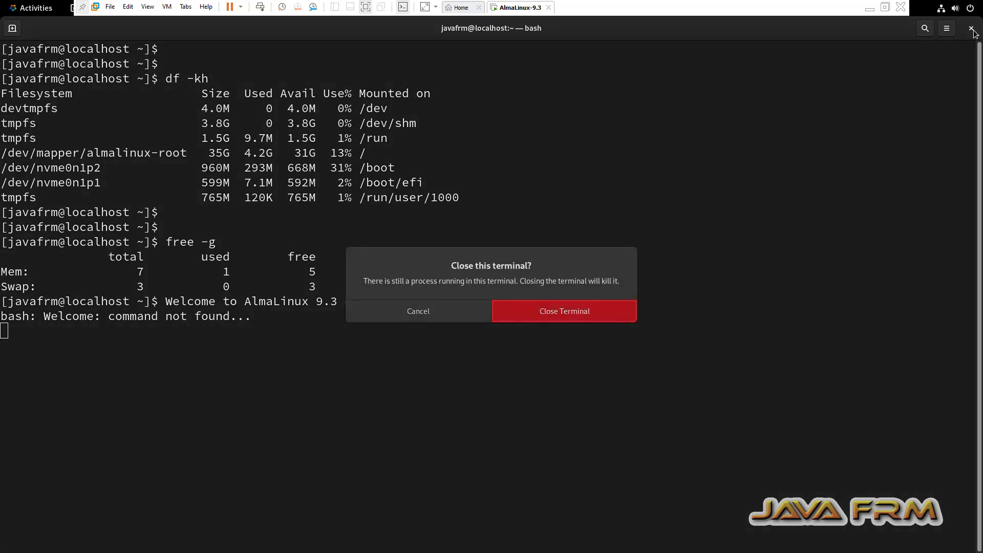
click(574, 310)
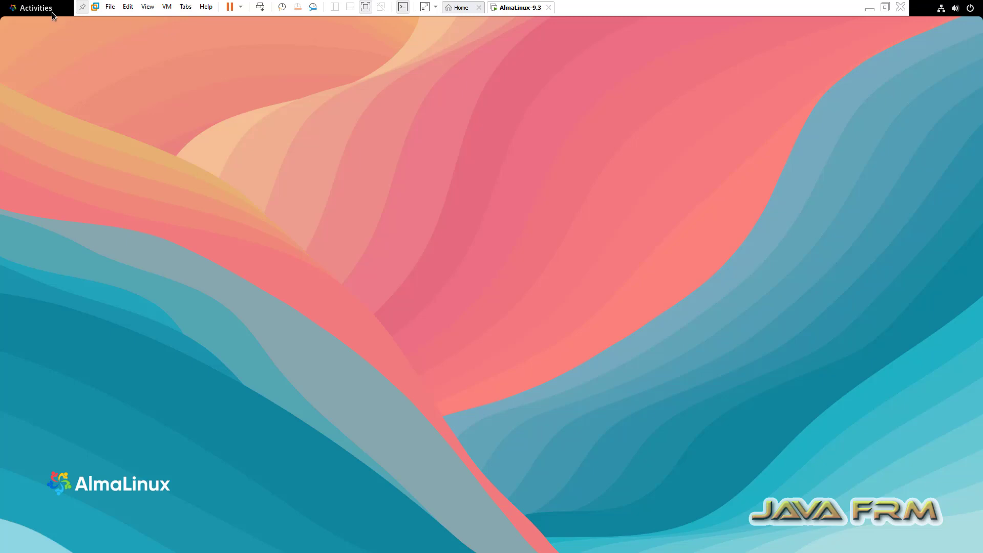
Open Files at the empty Documents folder, maximize it, and exit VMware full-screen.
mouse_move(1, 2)
click(438, 518)
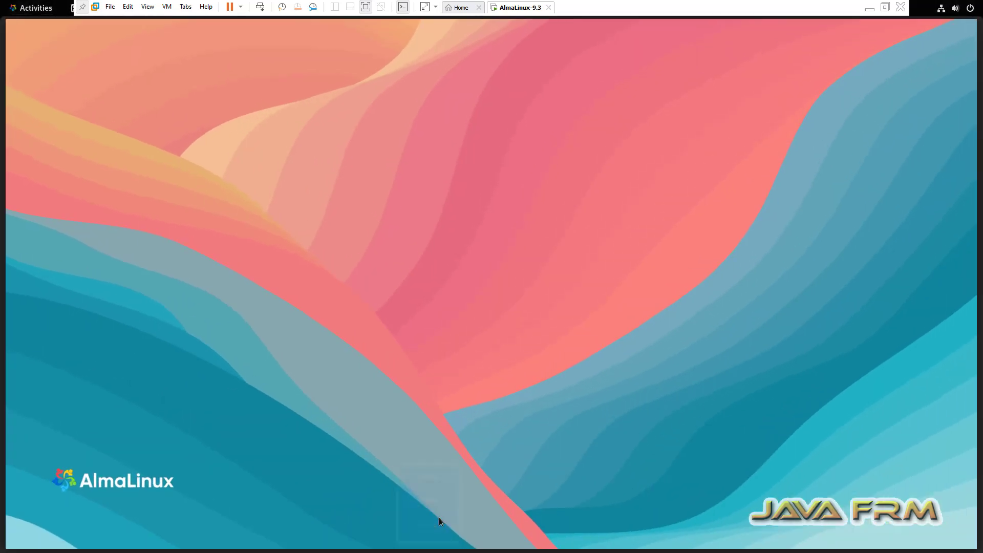
click(90, 201)
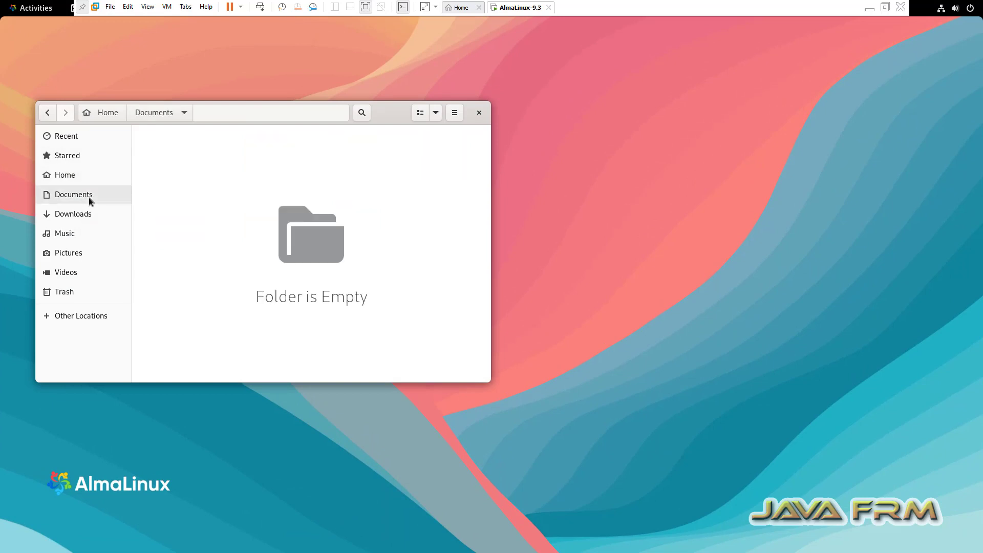
double_click(381, 114)
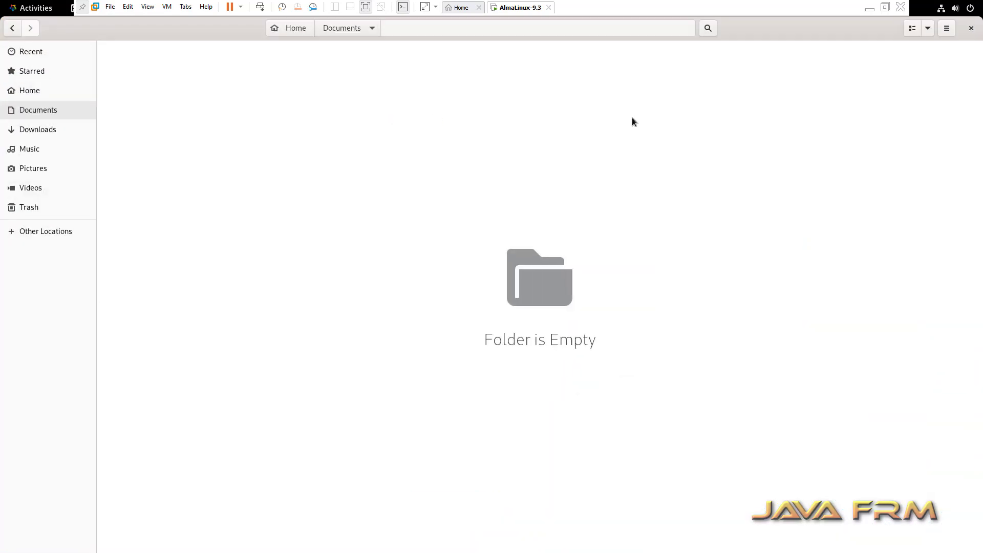
click(885, 7)
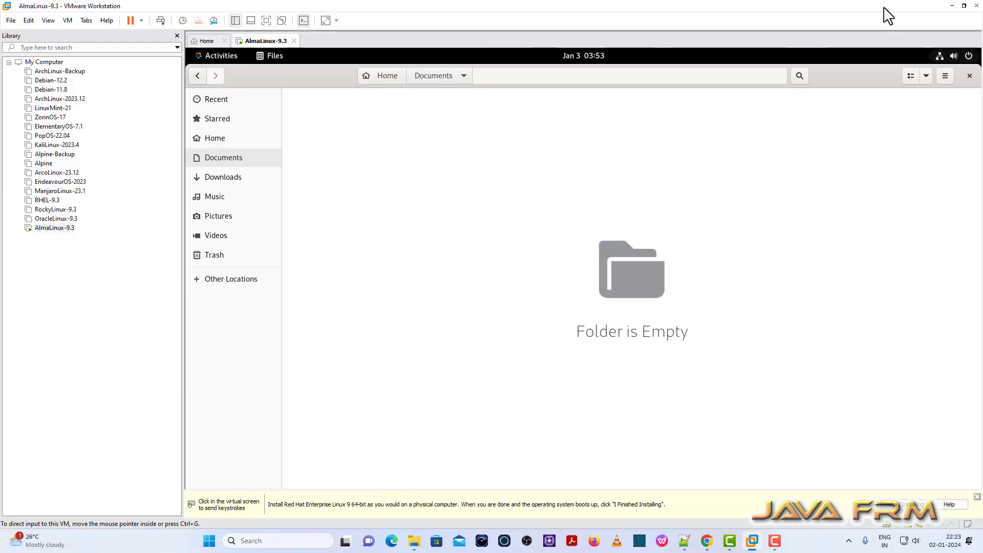
Browse host File Explorer to D:\Softwares\Java\OpenJDK, then return to the AlmaLinux-9.3 VM window.
click(413, 541)
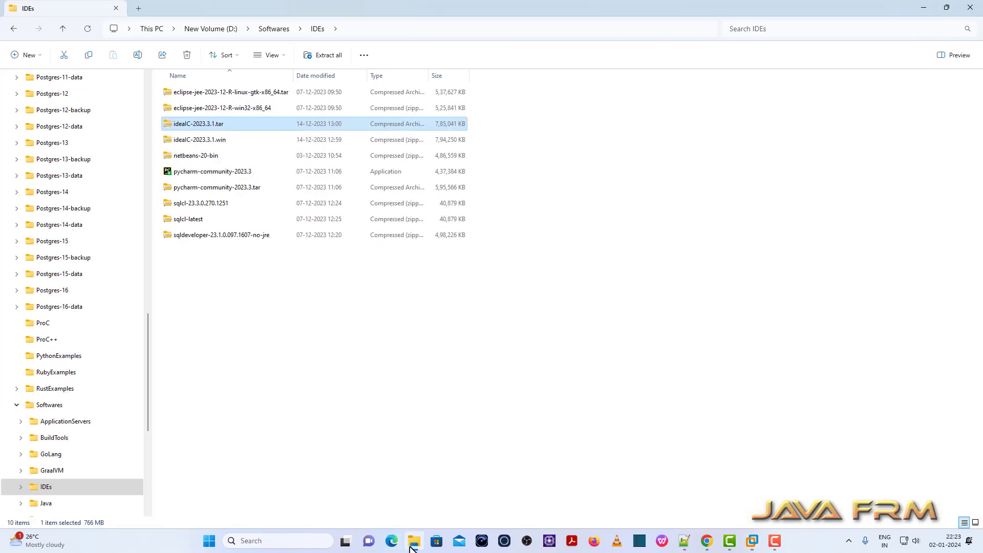
click(275, 29)
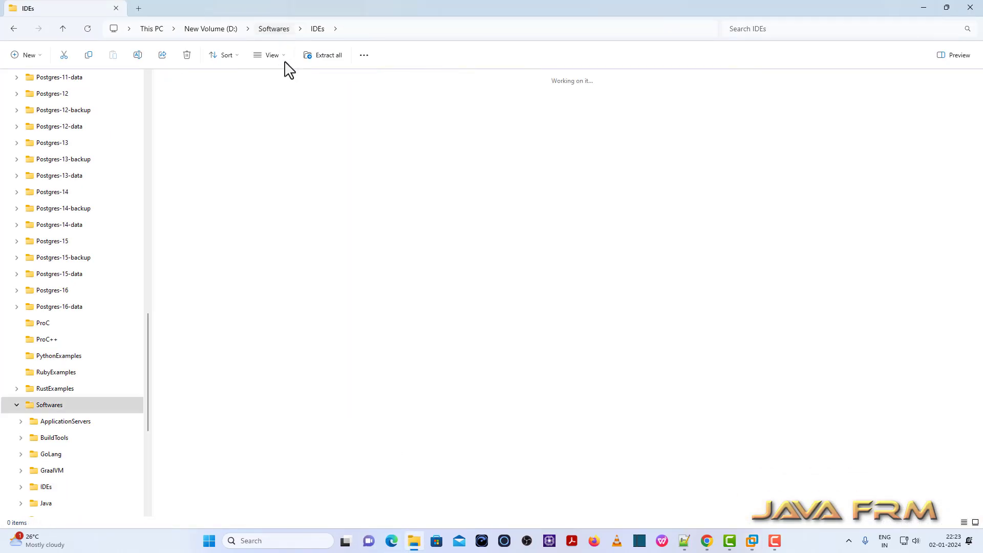
double_click(195, 164)
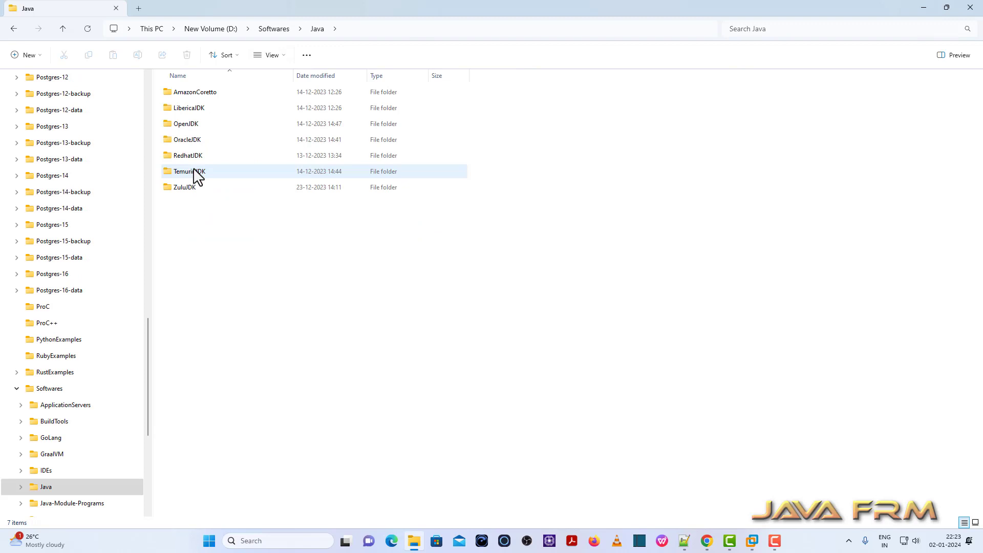
double_click(191, 125)
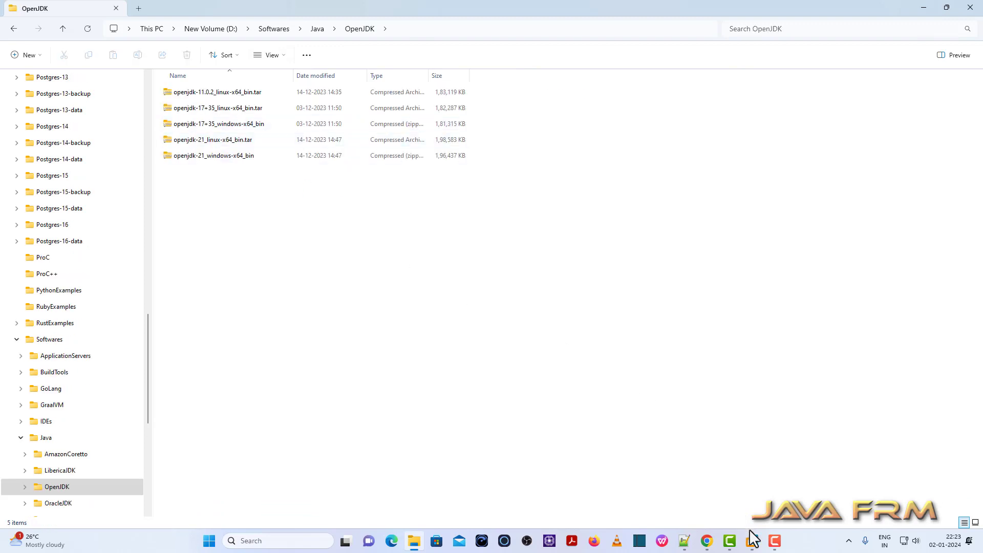
mouse_move(753, 541)
click(795, 461)
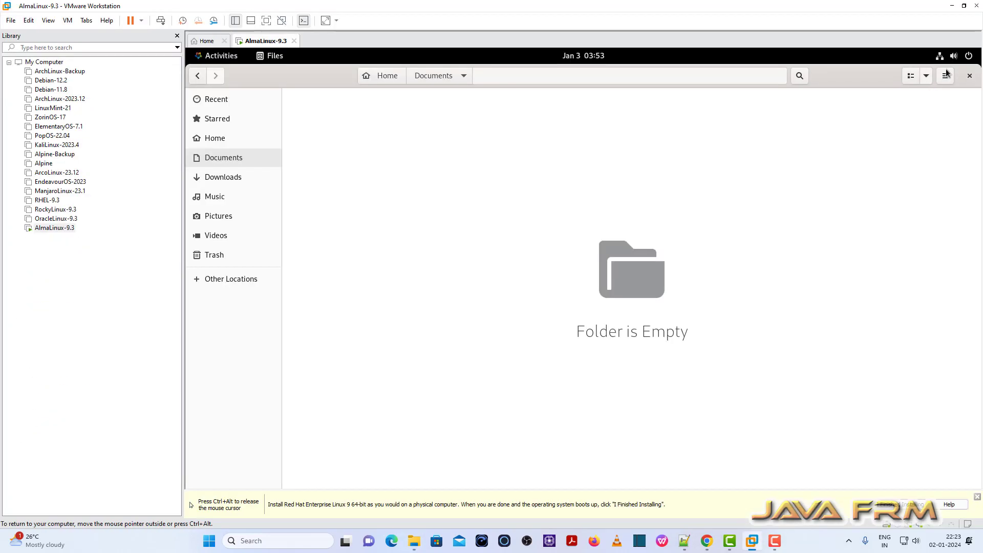
Drag openjdk-21_linux-x64_bin.tar.gz and openjdk-11.0.2_linux-x64_bin.tar.gz from Explorer into the guest's Documents folder.
click(964, 6)
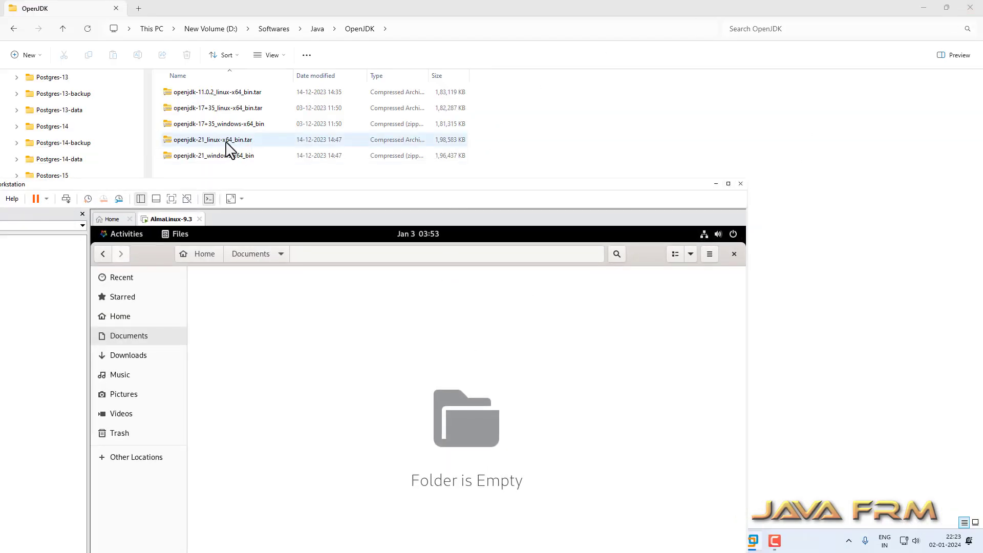
drag(229, 149, 271, 378)
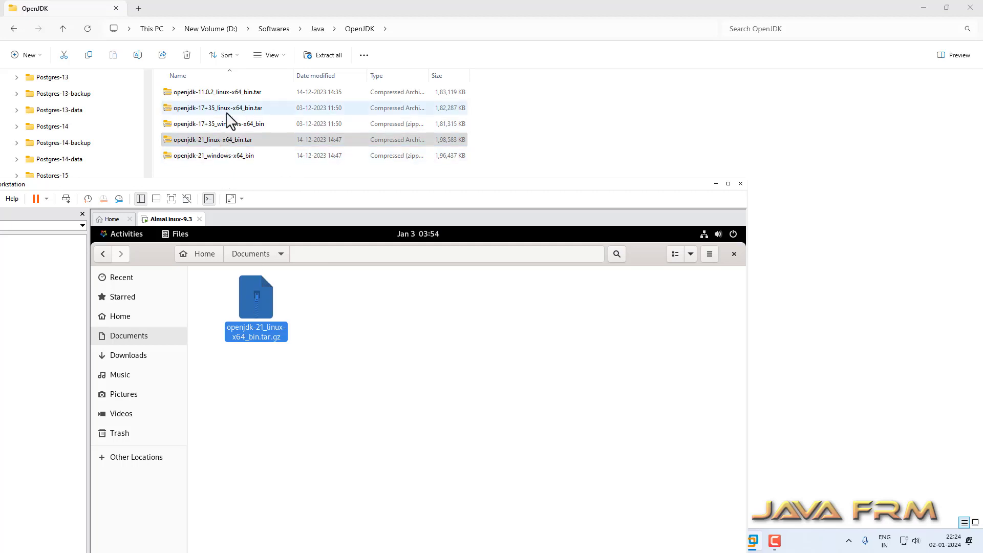
drag(241, 98, 323, 437)
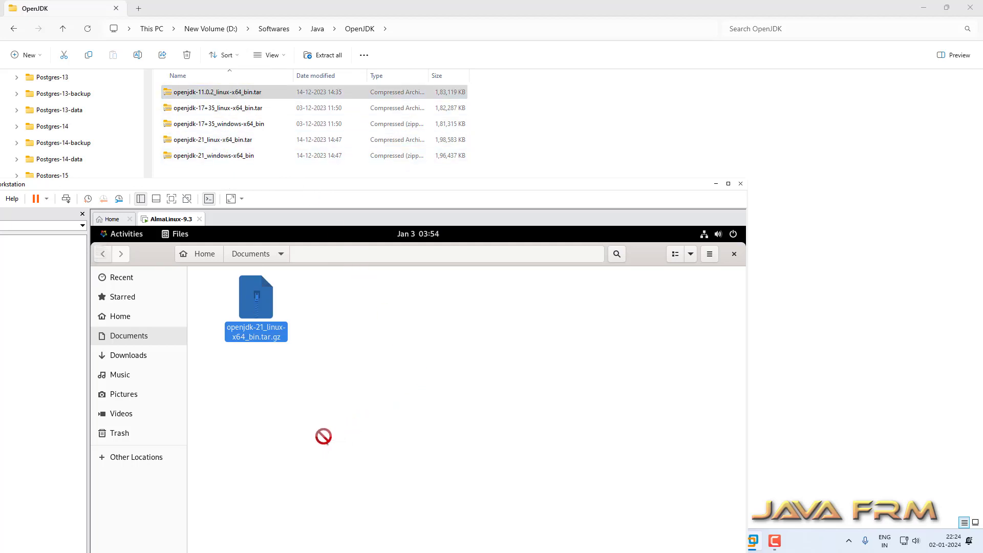
drag(228, 97, 307, 423)
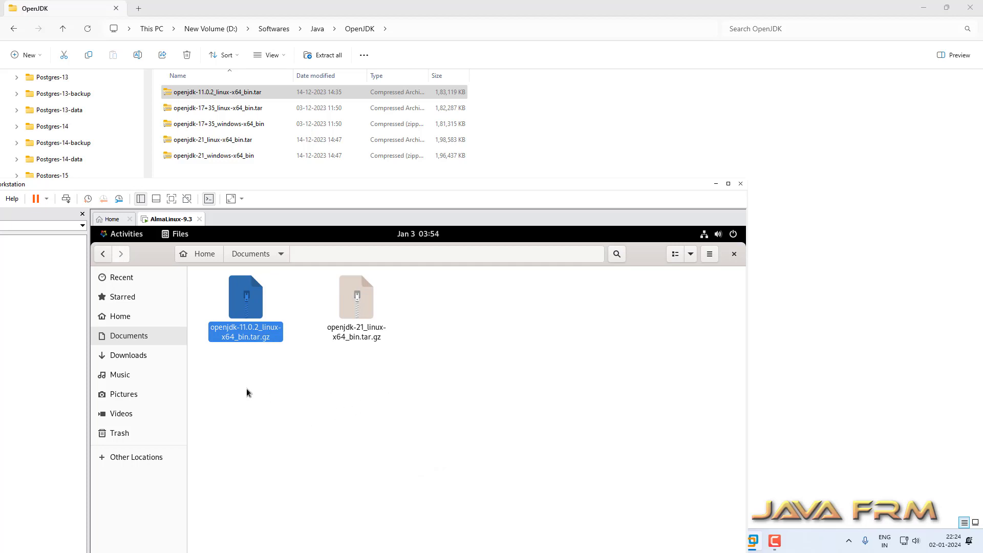
Check the context menus of both openjdk archives without choosing anything, then close the guest's Files window.
click(230, 387)
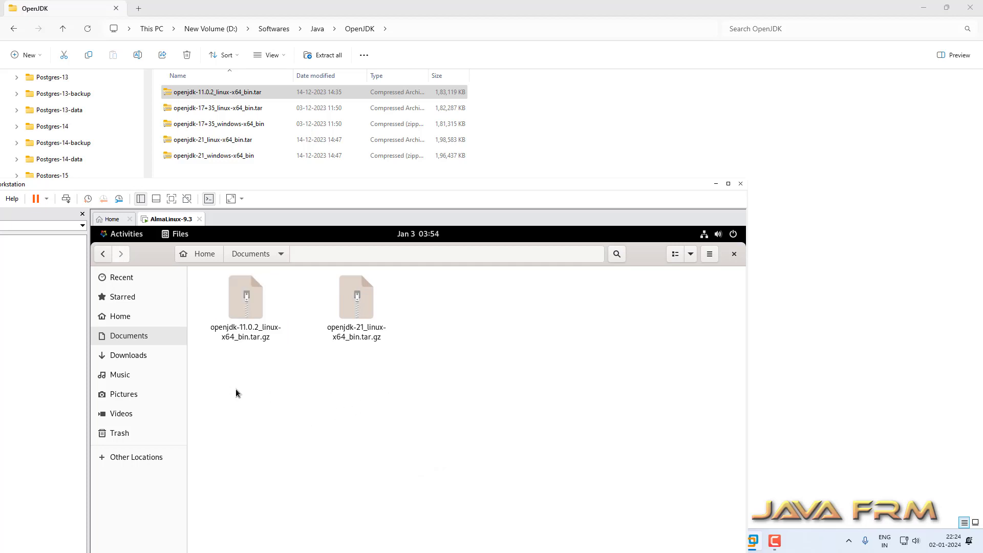
right_click(244, 302)
click(554, 333)
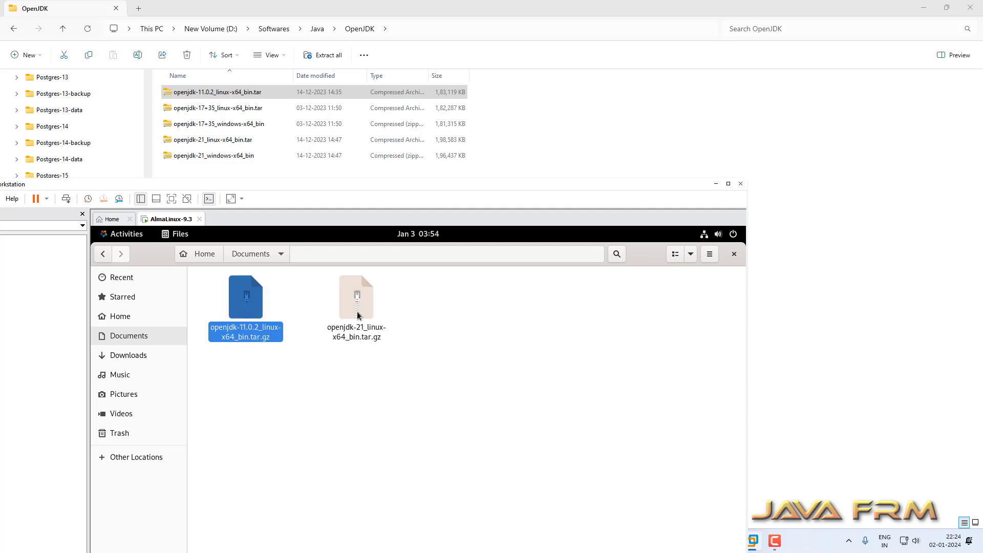
right_click(357, 313)
click(630, 374)
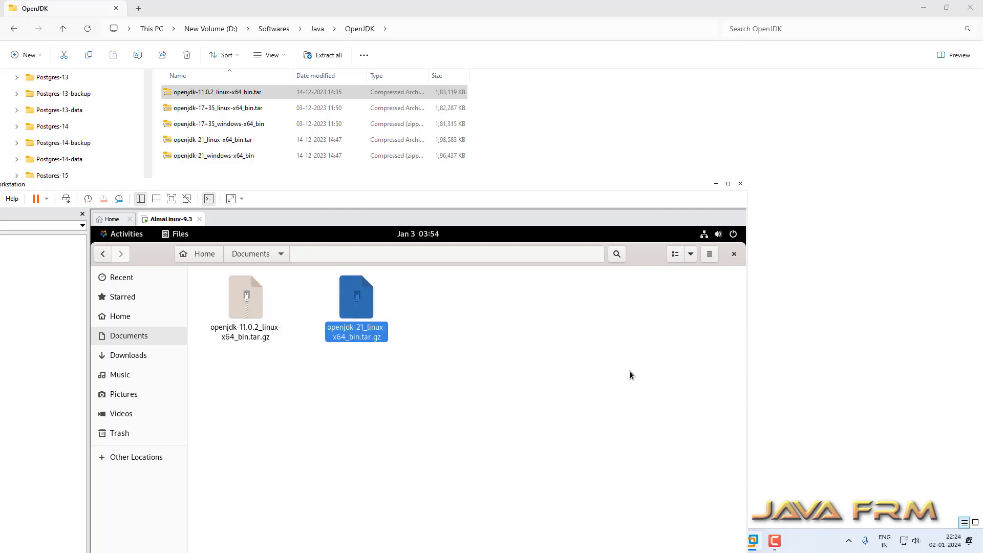
click(734, 254)
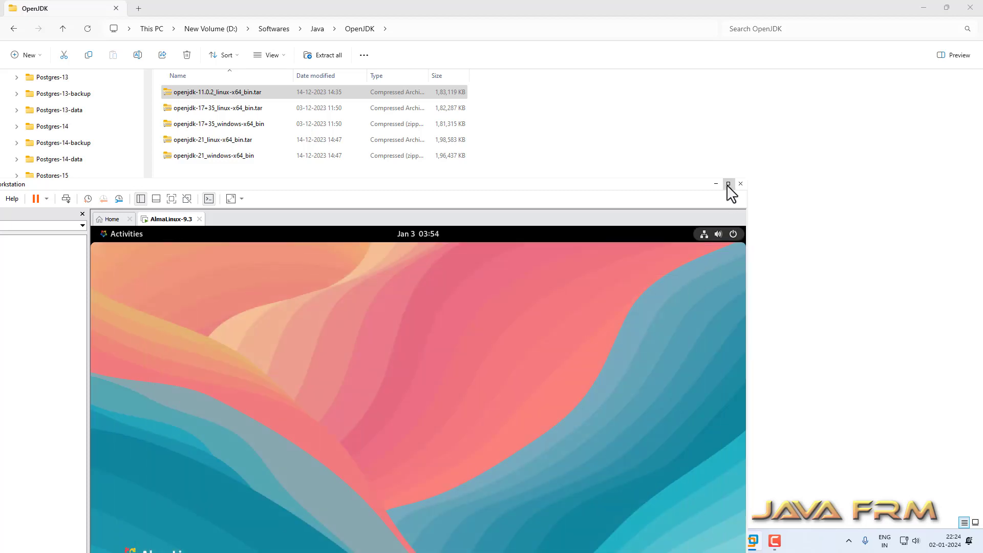
Maximize VMware and power off the AlmaLinux-9.3 guest from the GNOME system menu.
click(728, 184)
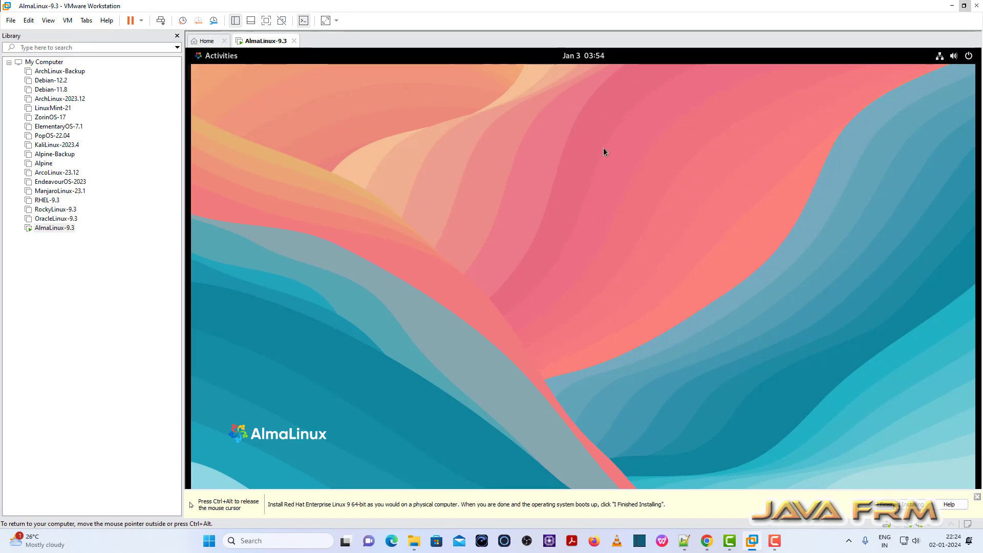
click(967, 61)
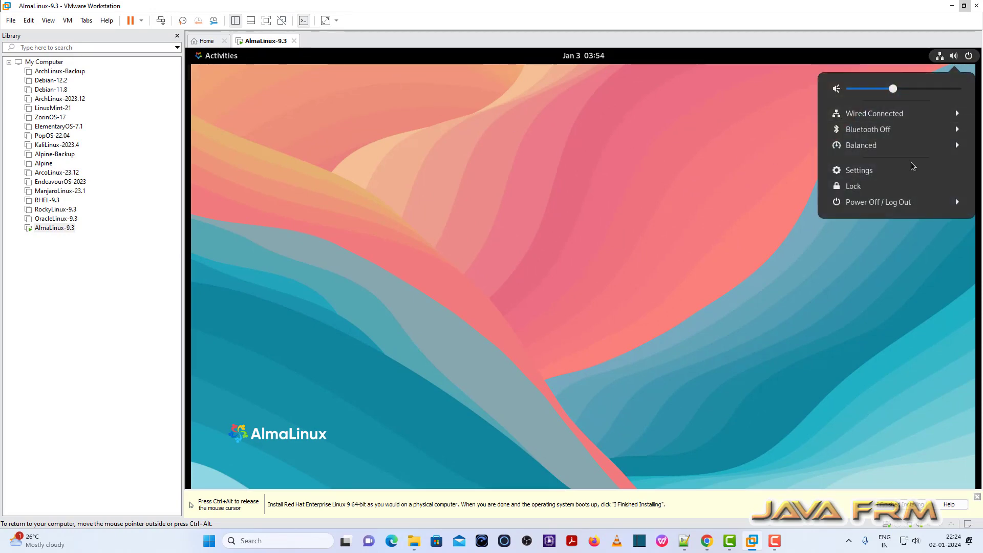
click(893, 202)
click(877, 251)
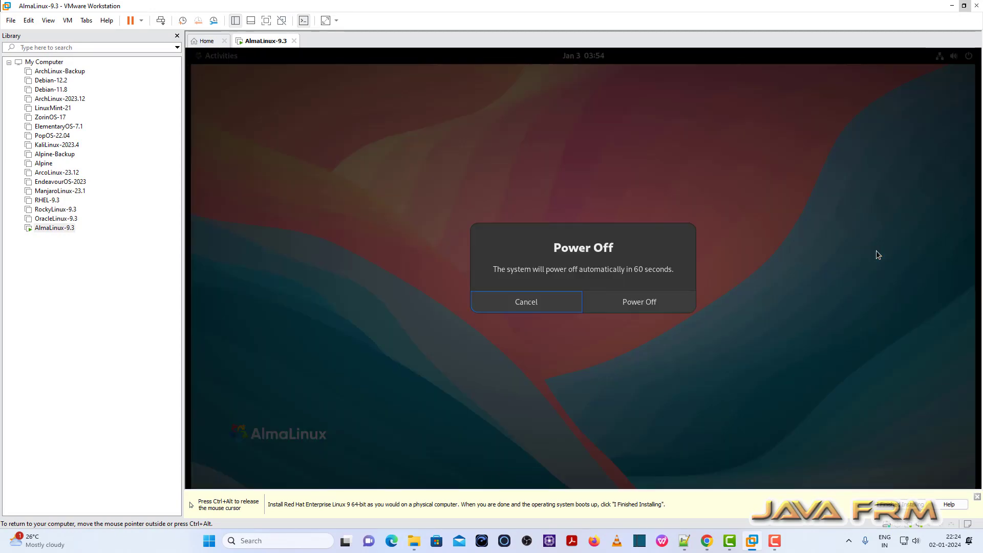
click(664, 302)
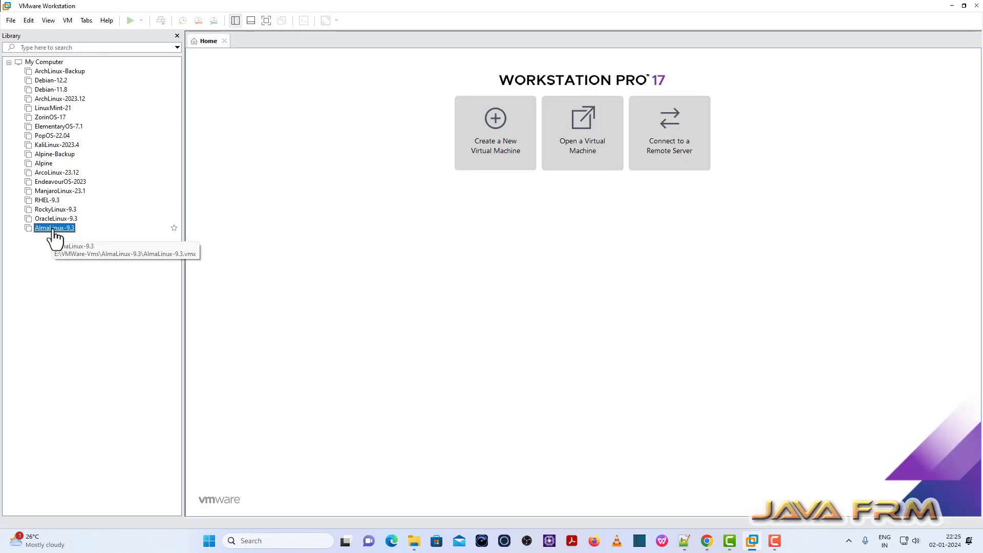
In AlmaLinux-9.3's settings under Options > Shared Folders, set folder sharing to Always enabled.
click(51, 228)
click(256, 90)
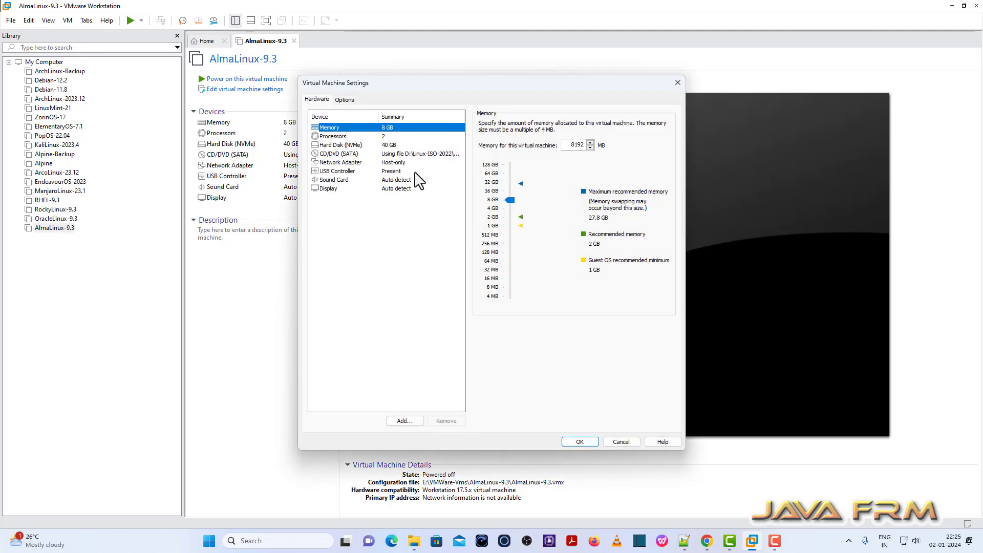
click(344, 99)
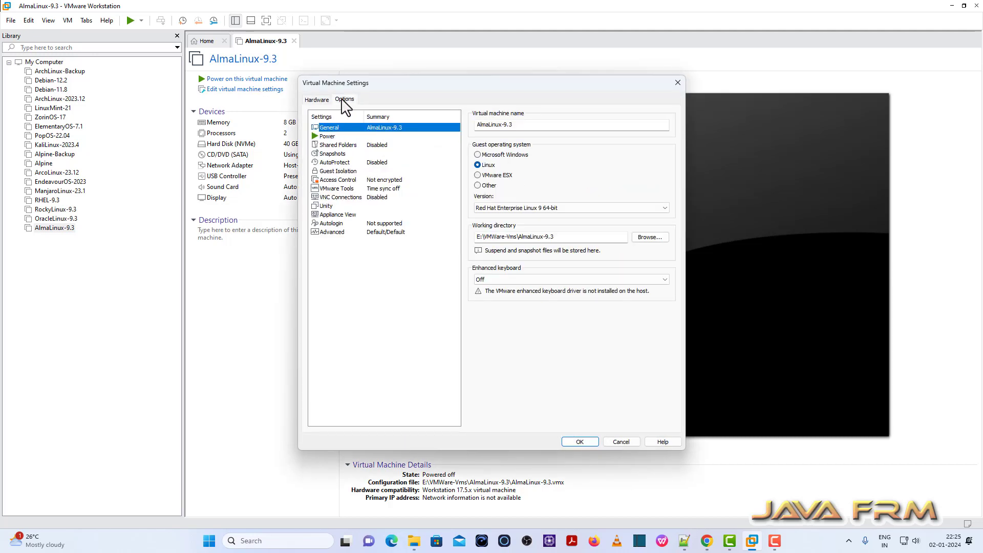
click(346, 148)
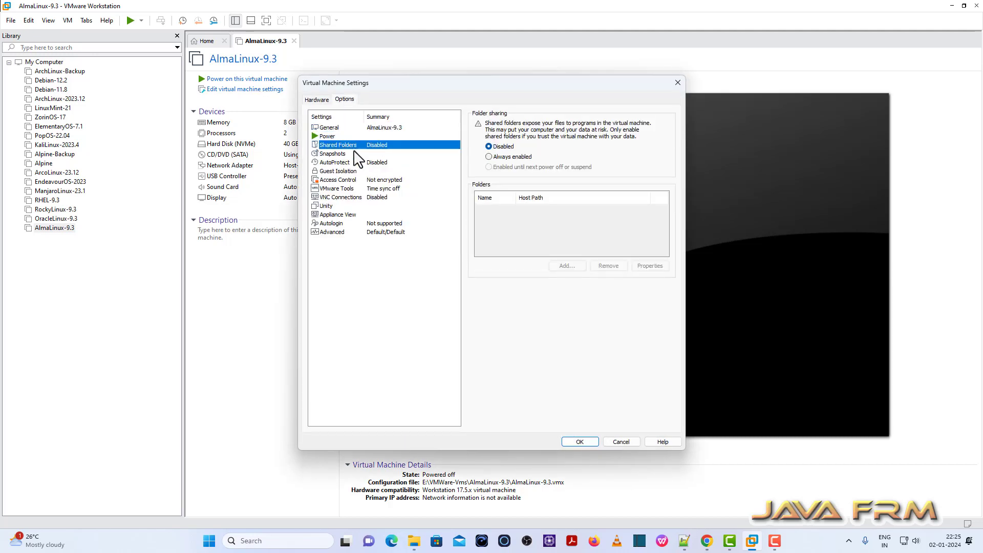
click(496, 157)
Start adding a shared folder and browse to D:\Linux-ISO-2022 as the host path.
click(569, 266)
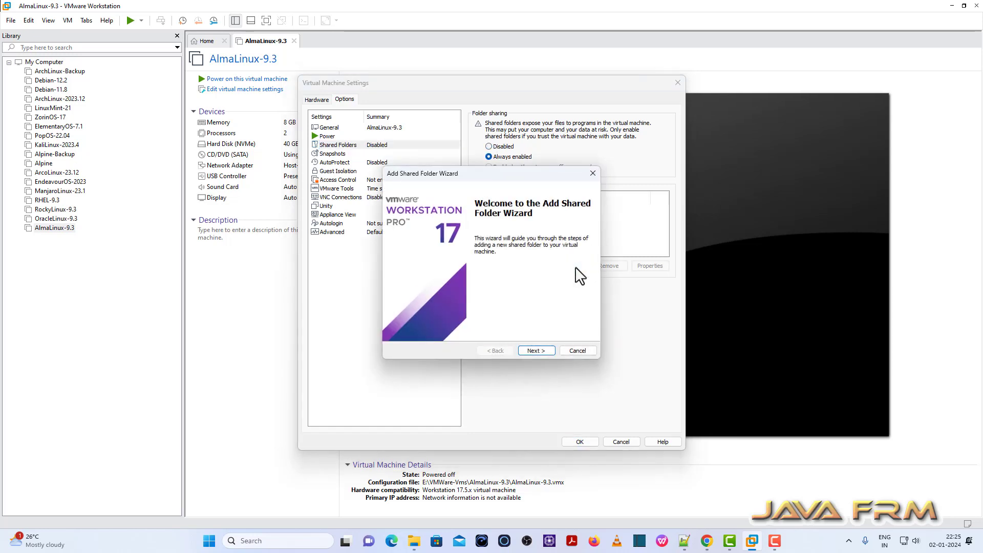
click(545, 353)
click(574, 226)
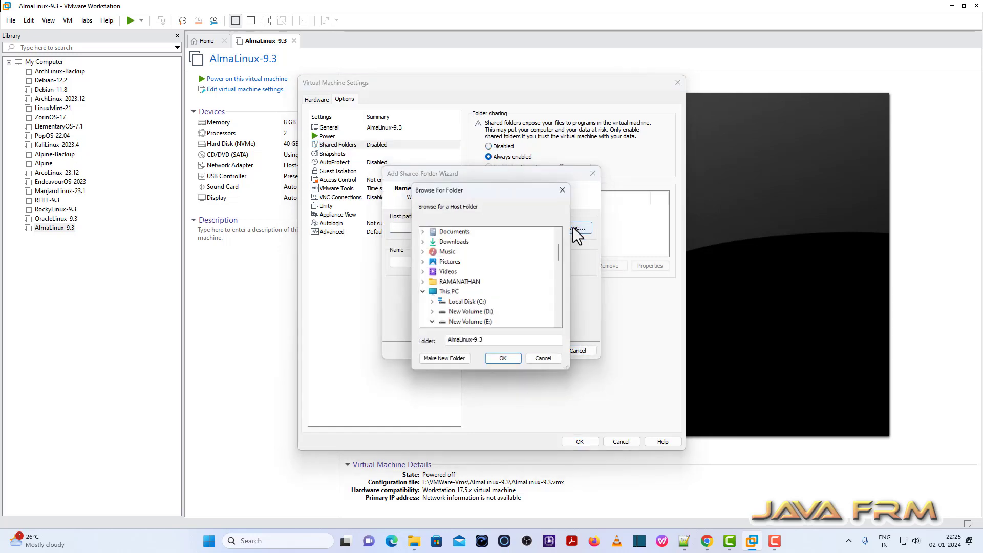
click(432, 312)
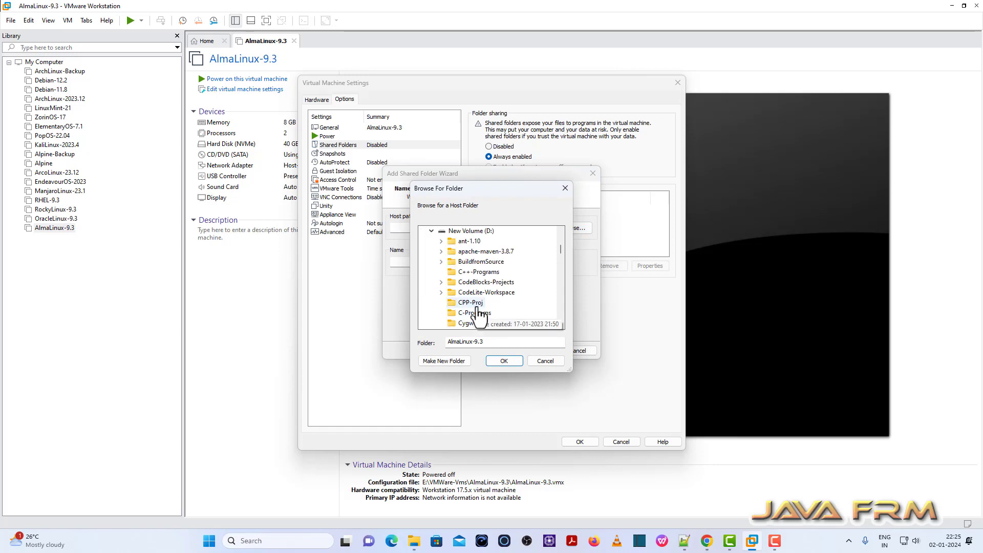
scroll(480, 316, down, 5)
scroll(489, 315, up, 1)
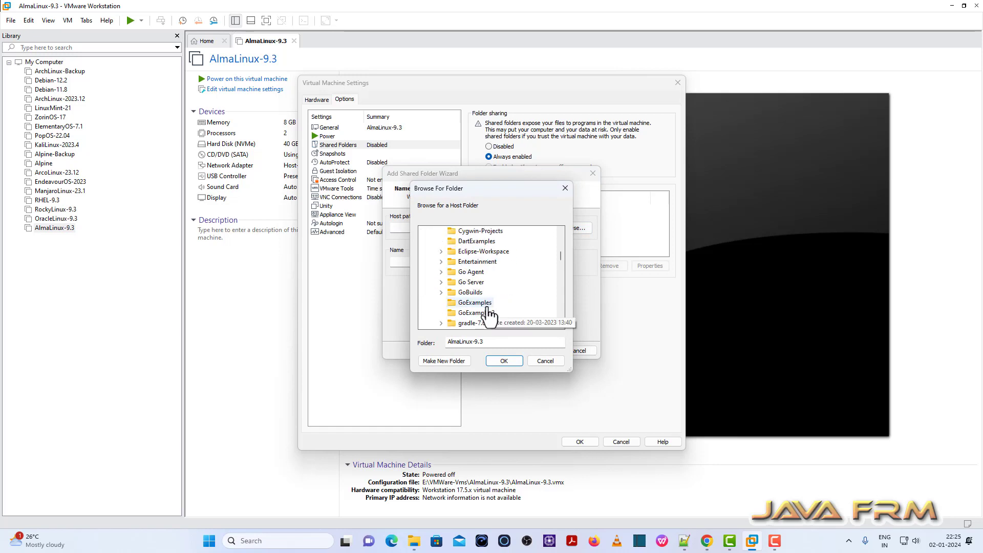
scroll(489, 316, up, 1)
scroll(490, 315, down, 3)
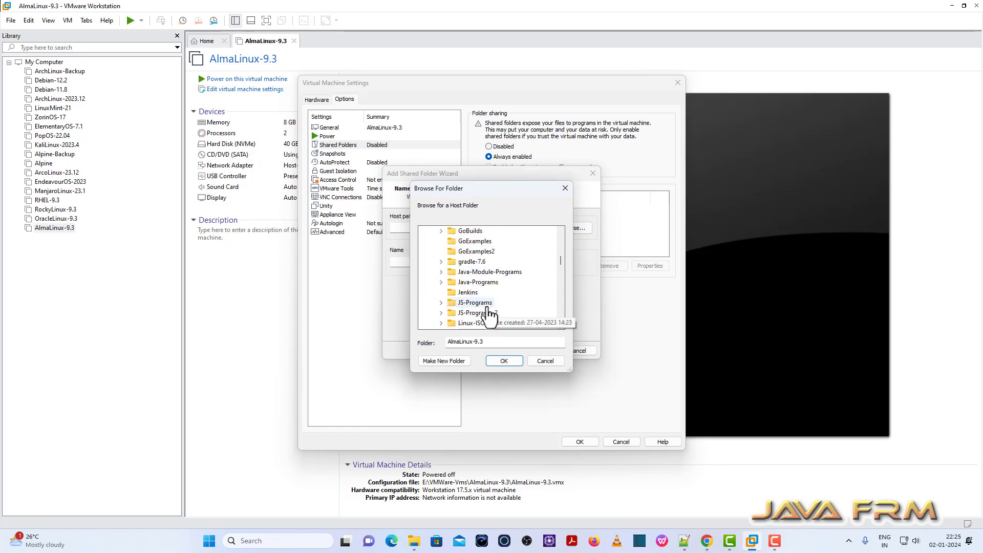
click(476, 322)
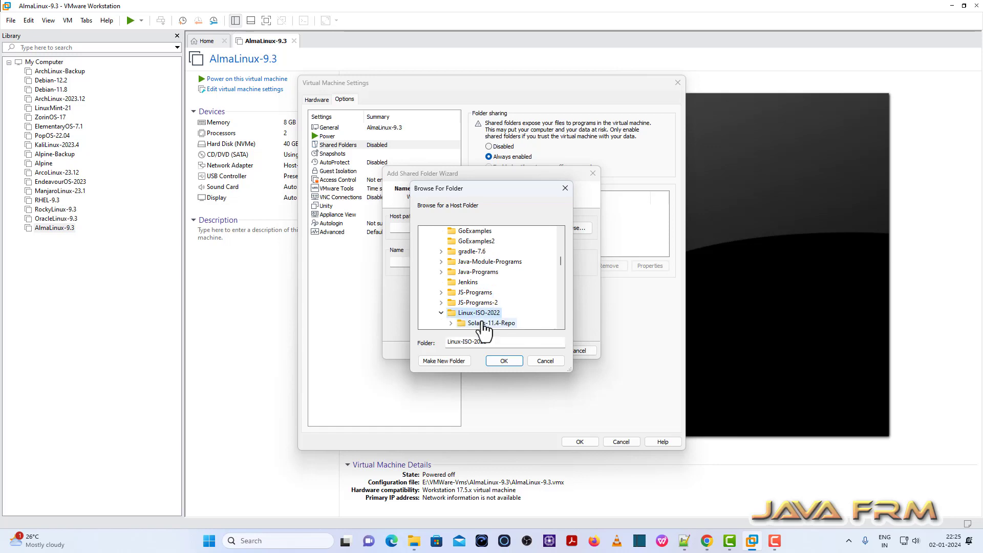
Keep the share name Linux-ISO-2022, finish the wizard, and save the VM settings.
click(504, 361)
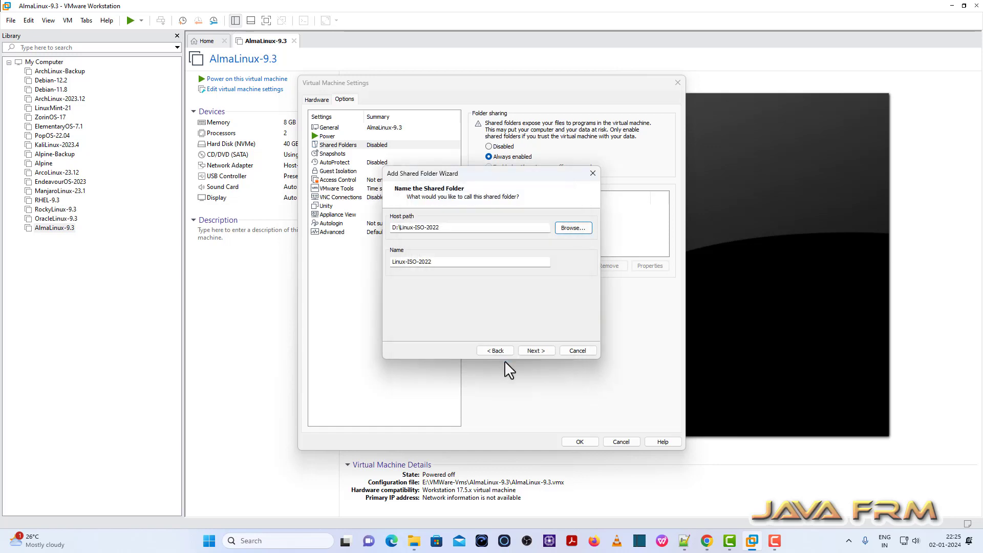
click(548, 352)
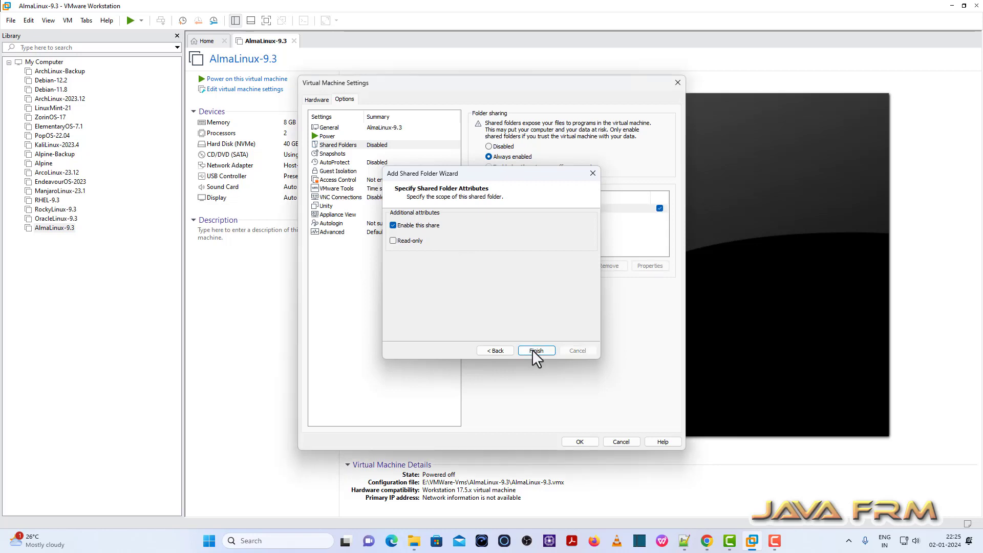
click(534, 350)
drag(515, 198, 532, 200)
click(551, 209)
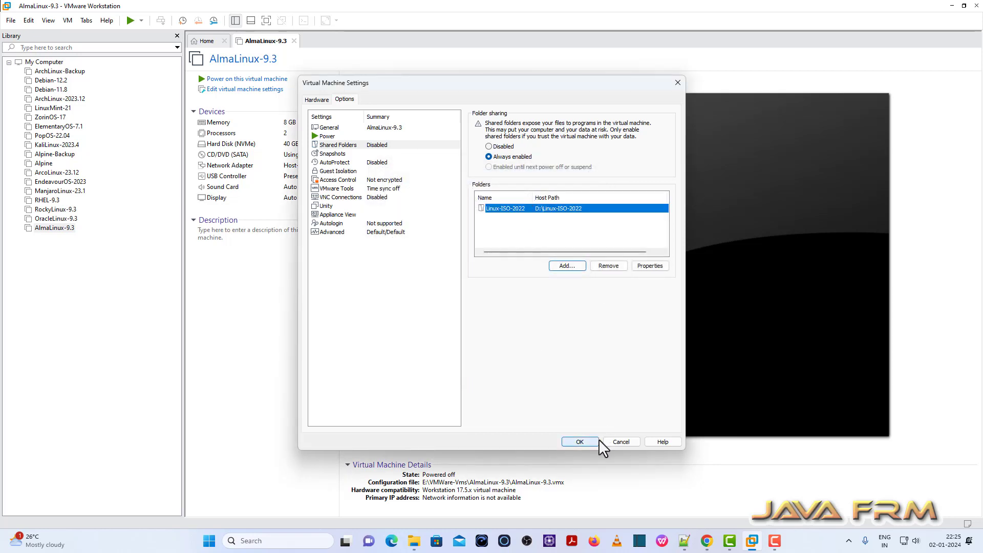
click(583, 443)
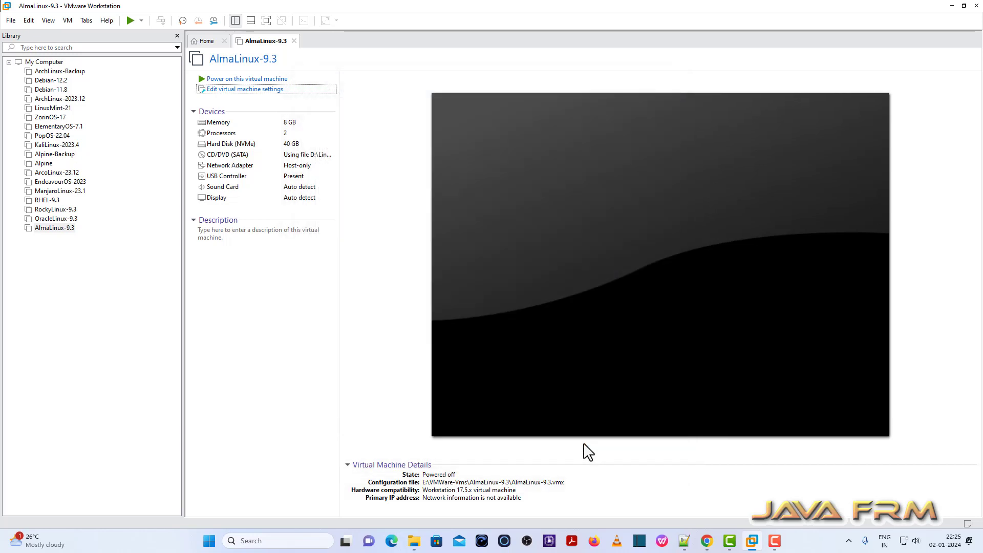
Power on AlmaLinux-9.3 in full screen and open a maximized guest terminal with larger text.
click(269, 80)
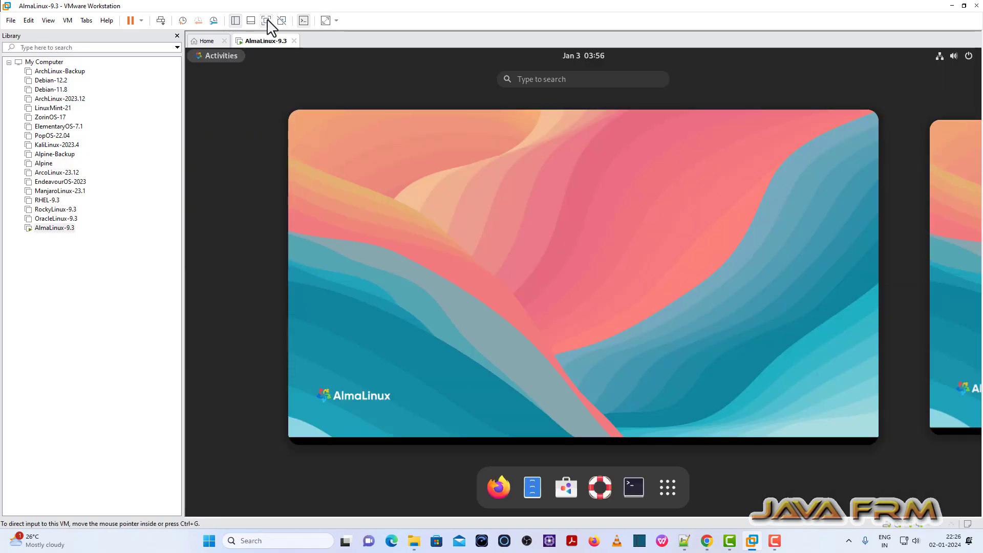
click(267, 20)
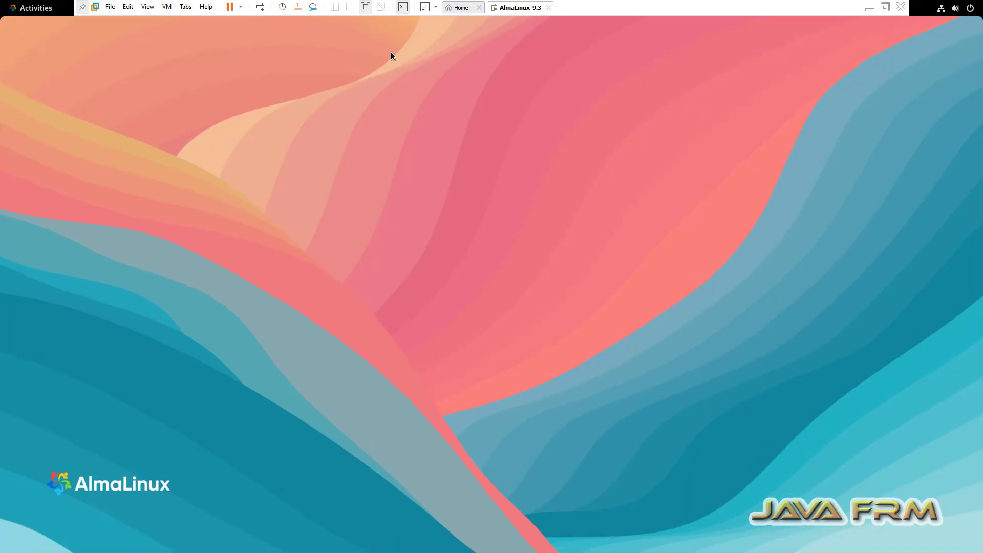
click(30, 9)
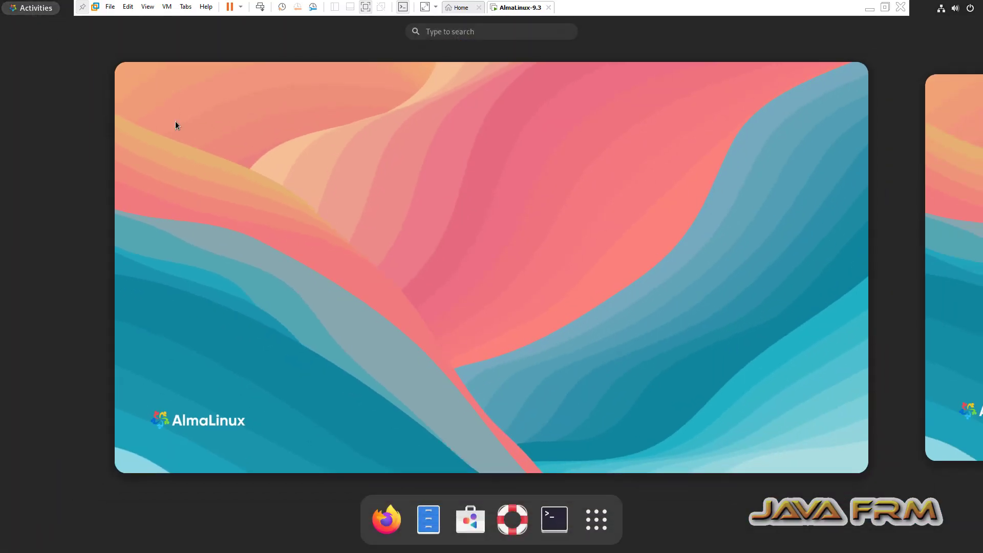
click(561, 524)
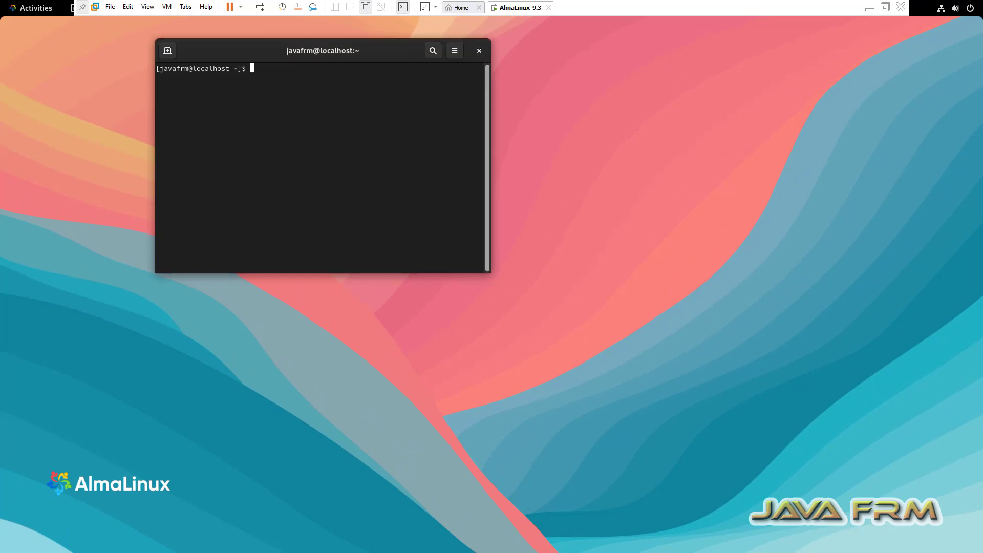
key(ctrl+plus)
key(ctrl+plus)
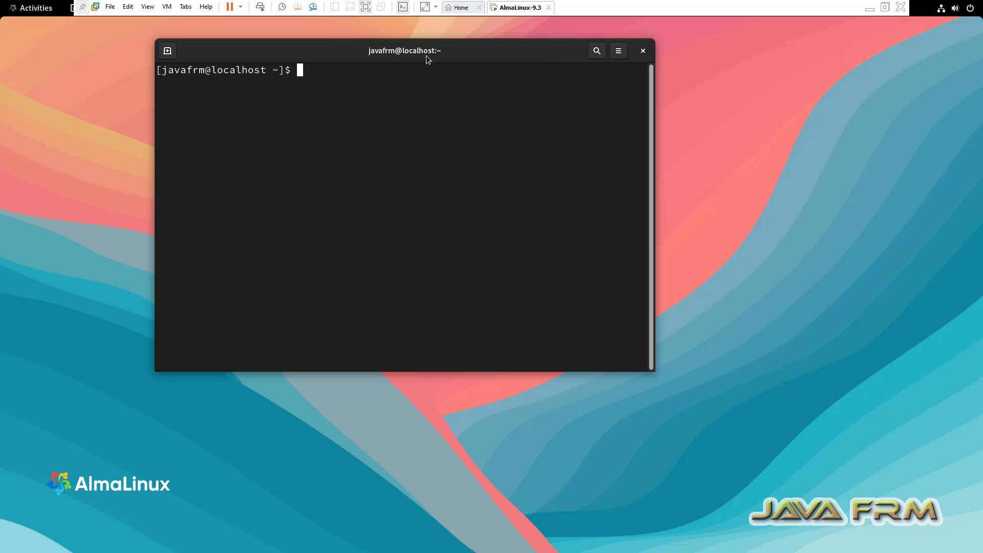
double_click(466, 59)
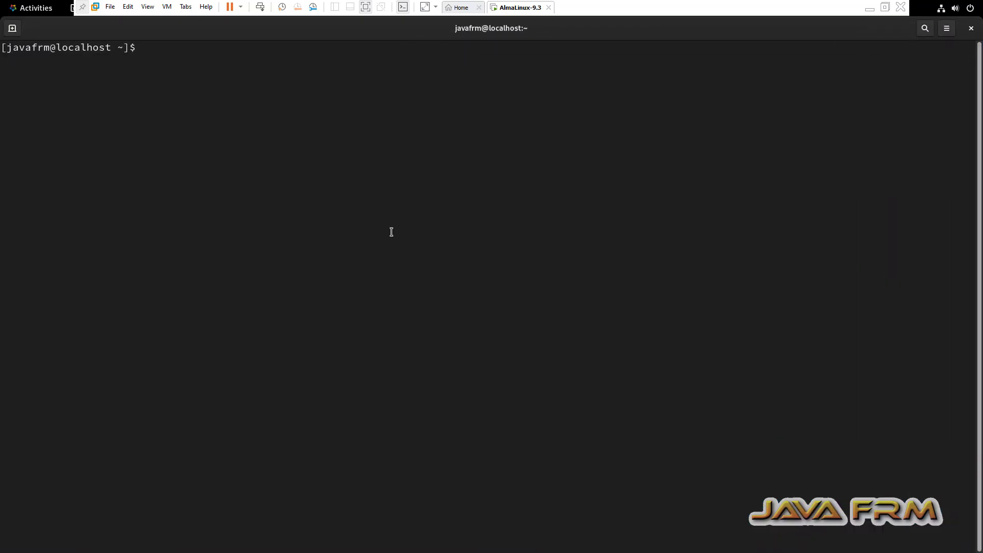
key(Return)
key(Return)
Run vmware-hgfsclient, then cd /mnt/hgfs and ls to confirm the folder is empty.
text(vmware)
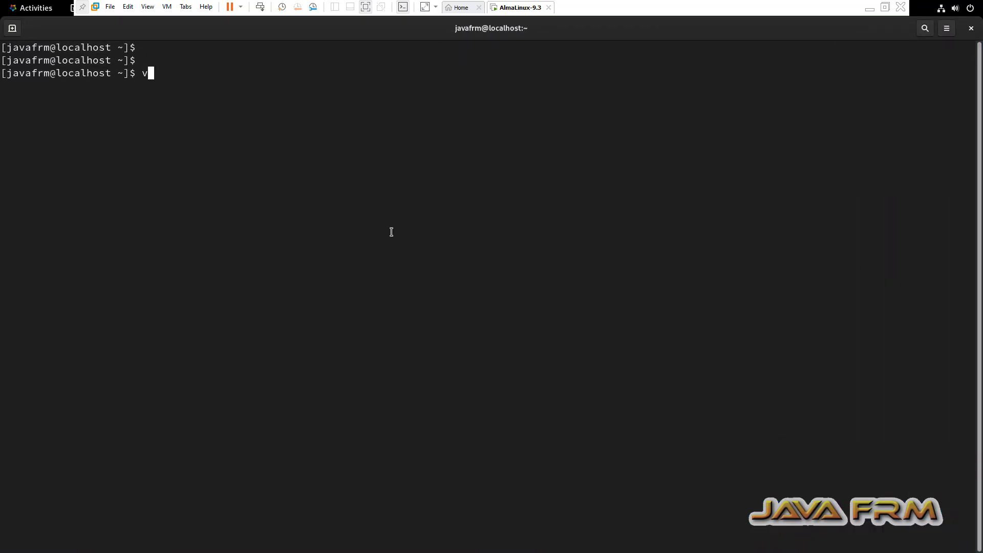
text(-hgfsclient)
key(Return)
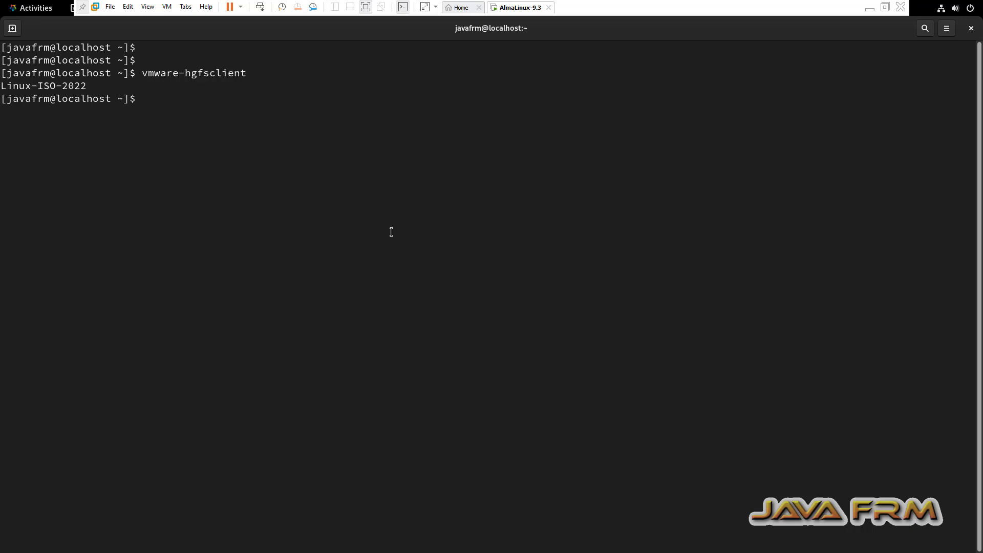
key(ctrl+plus)
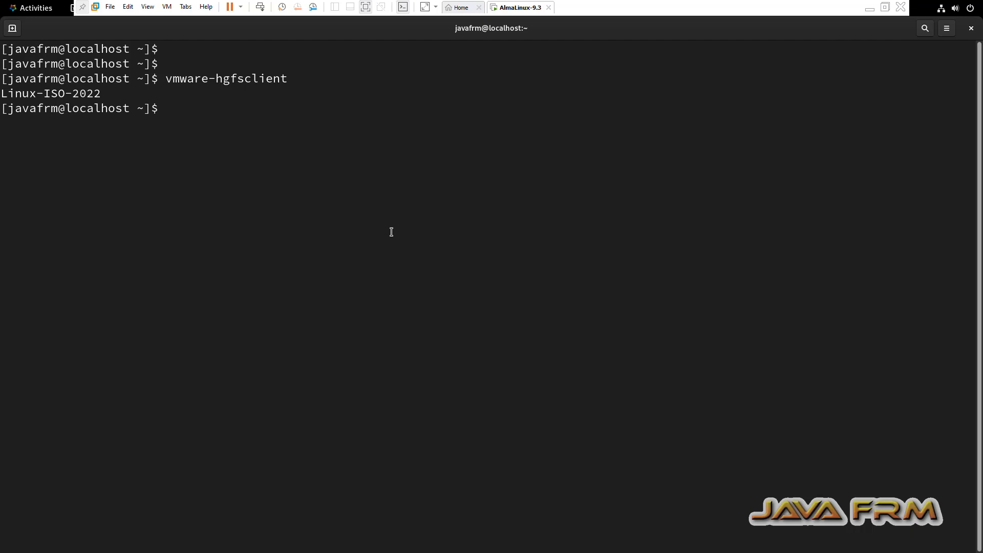
text(cd /mnt/hgfs)
key(Return)
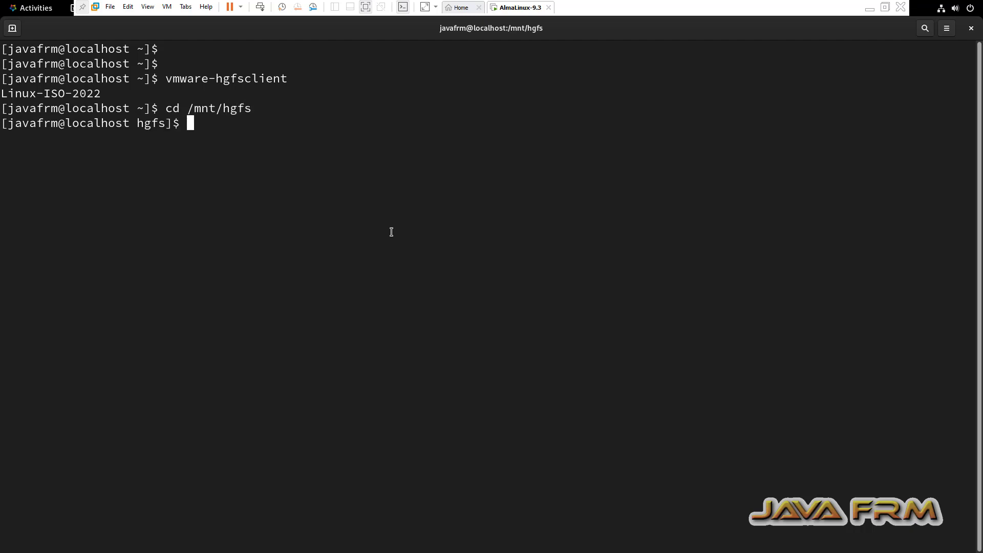
text(ls)
key(Return)
Switch to root with su, re-entering the root password after a failure, and type gedit /etc/fstab.
key(Return)
key(Return)
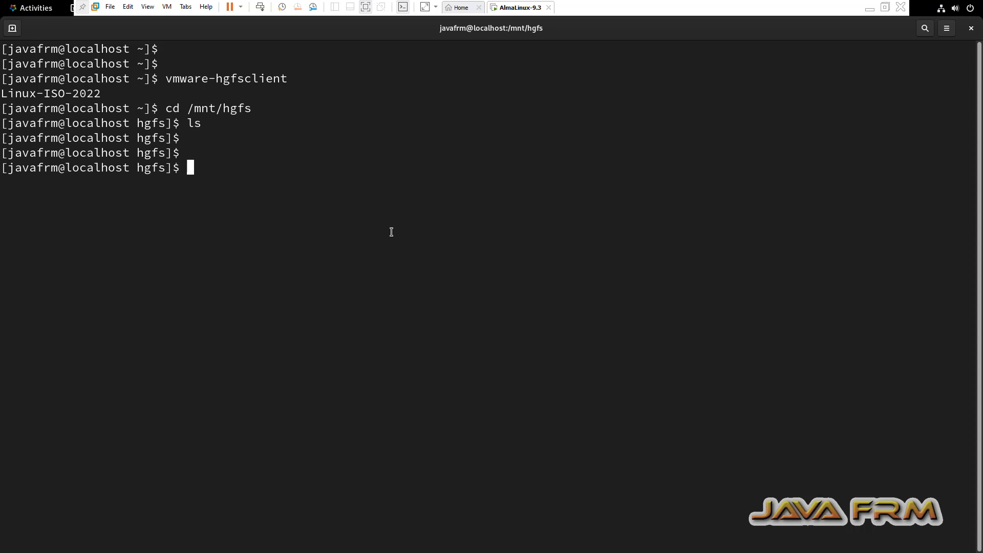
text(su)
key(Return)
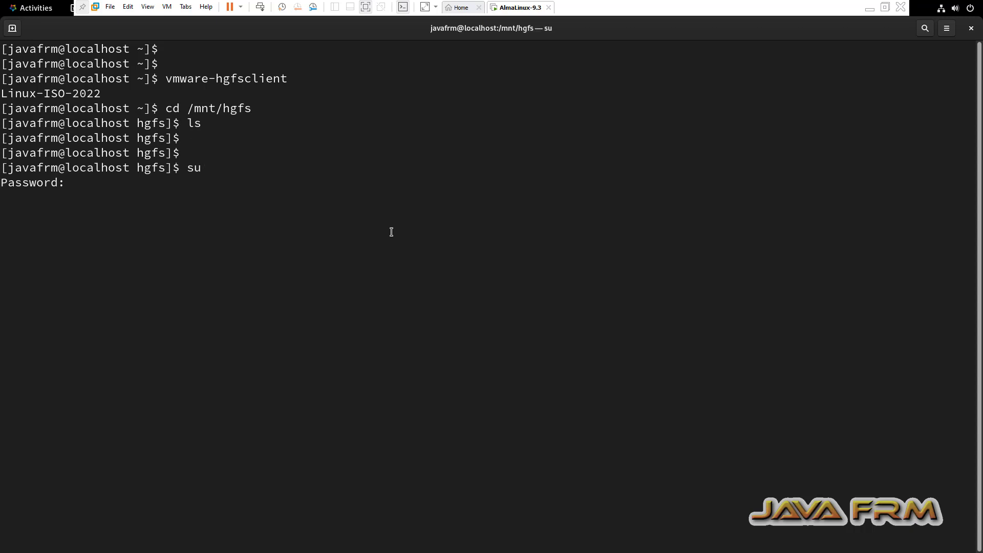
key(Return)
text(su)
key(Return)
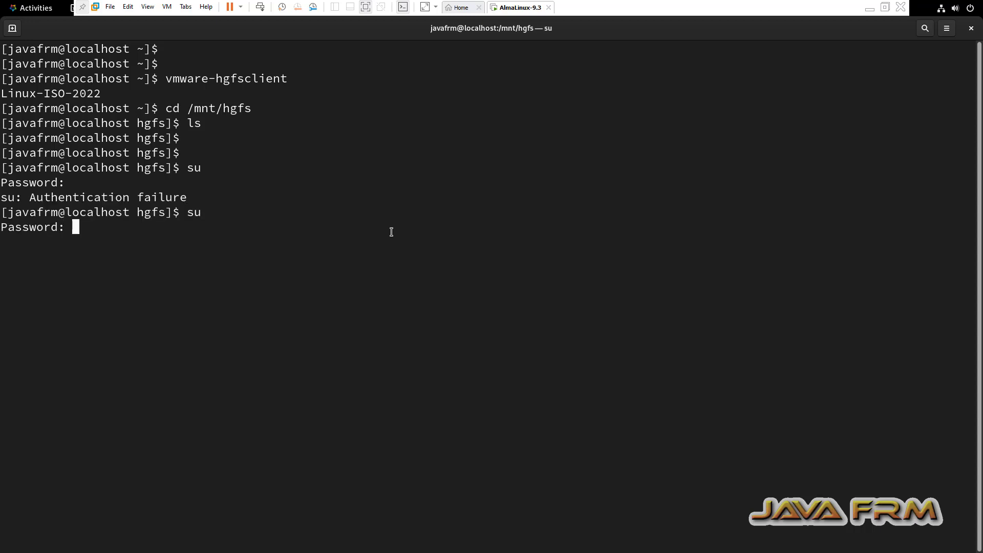
key(Return)
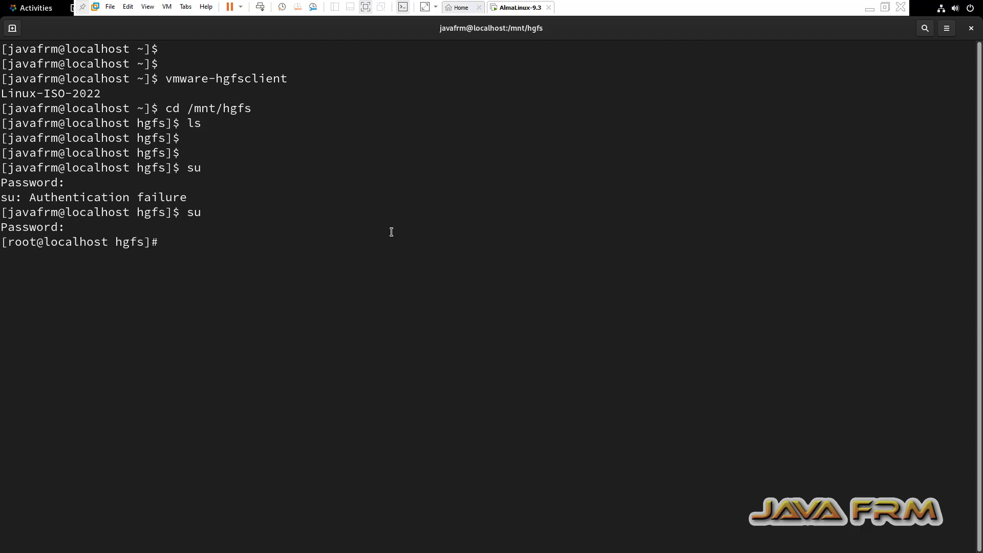
text(ged)
text(/etc/fstab)
In gedit, paste 'vmhgfs-fuse /mnt/hgfs fuse defaults,allow_other 0 0' as new line 16, save, and close.
key(Return)
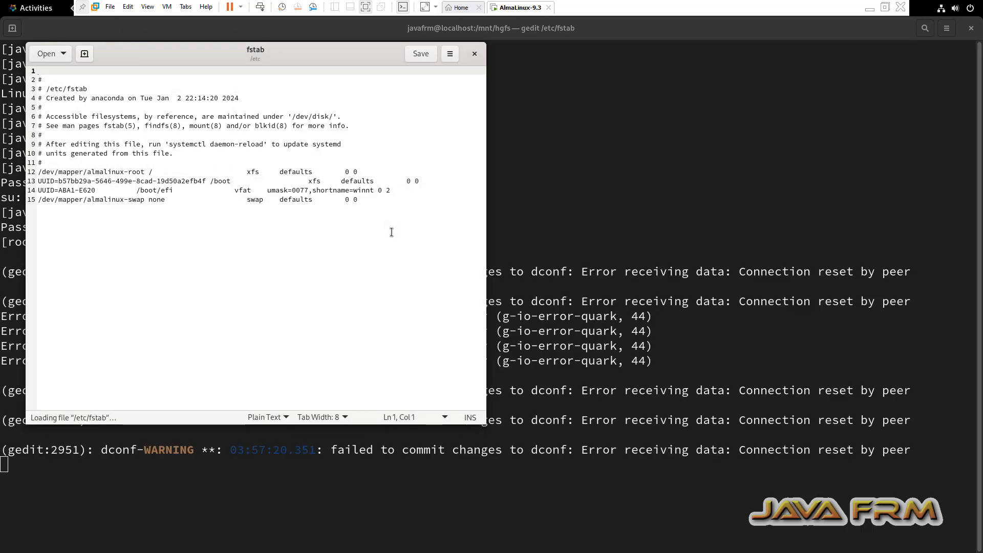
click(363, 200)
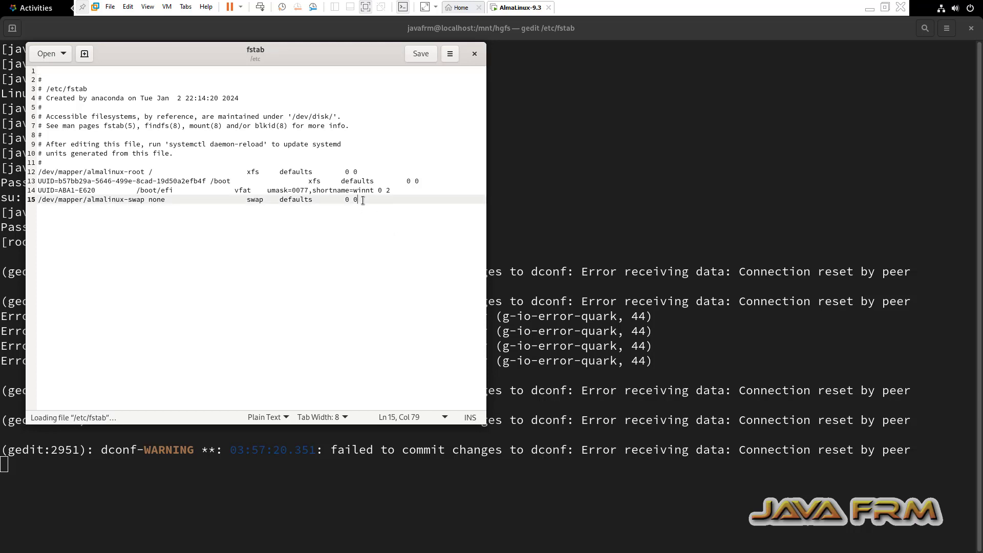
key(Return)
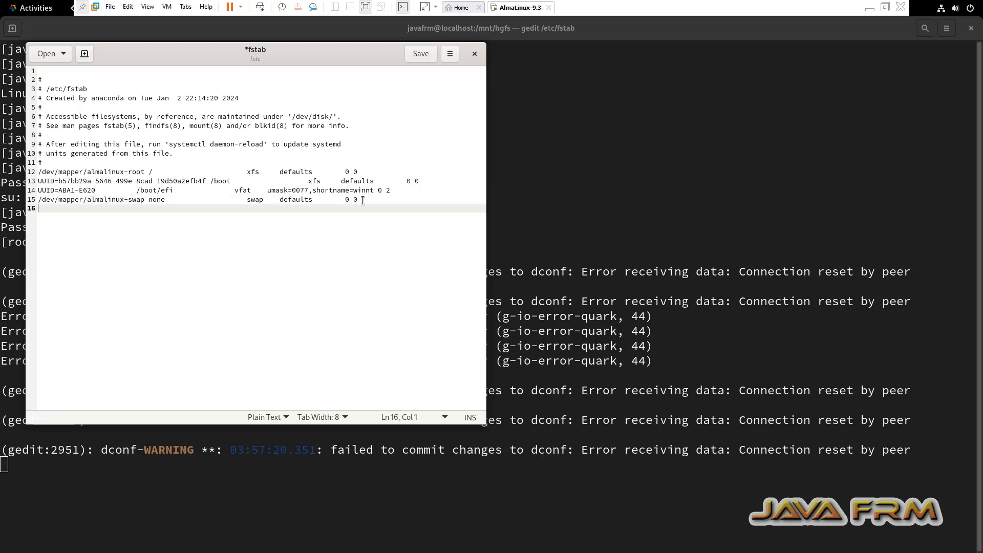
right_click(257, 240)
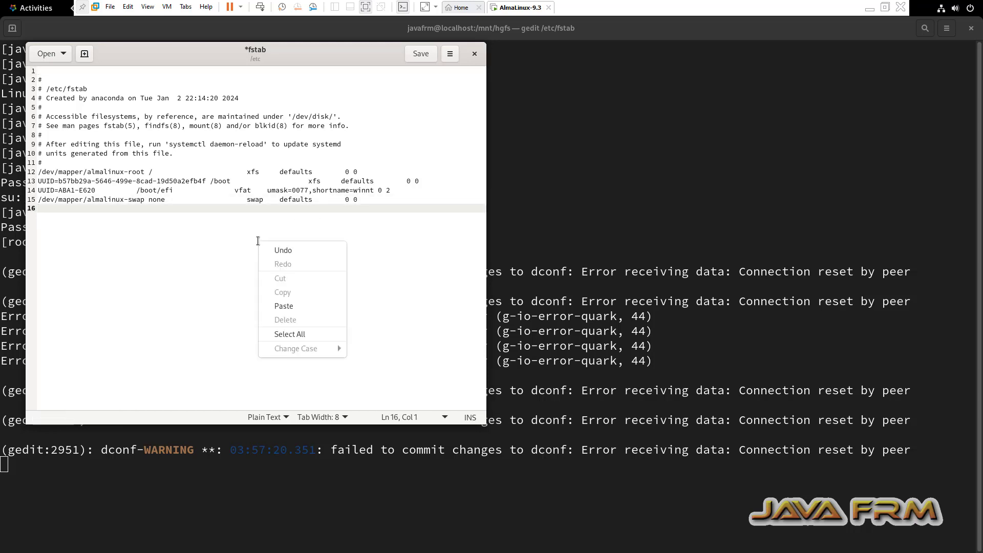
click(287, 309)
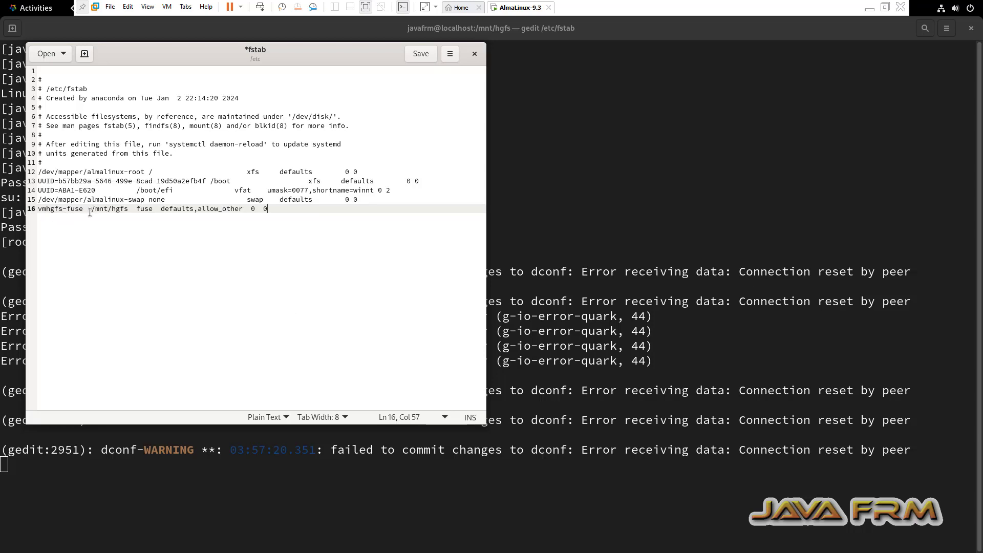
drag(91, 210, 301, 248)
click(299, 249)
click(420, 56)
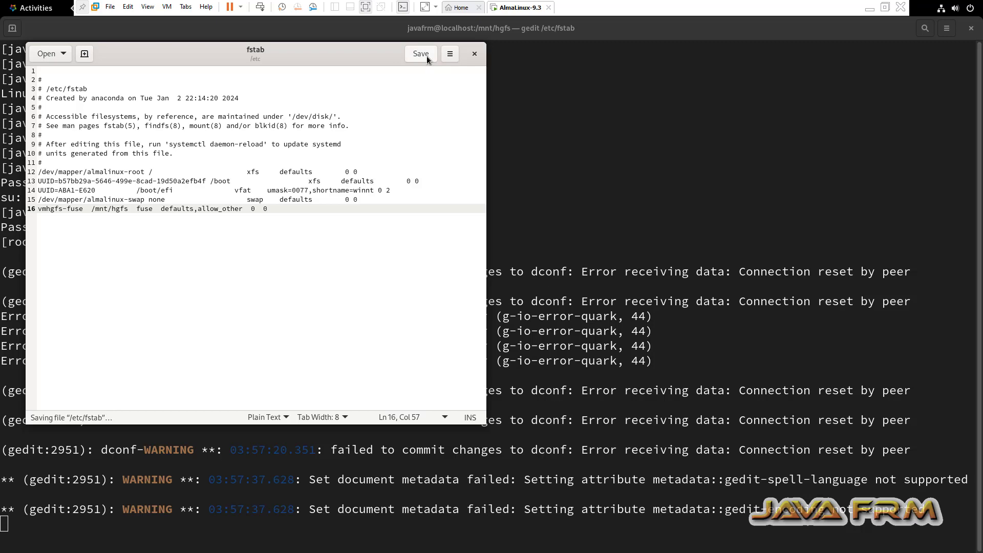
click(475, 53)
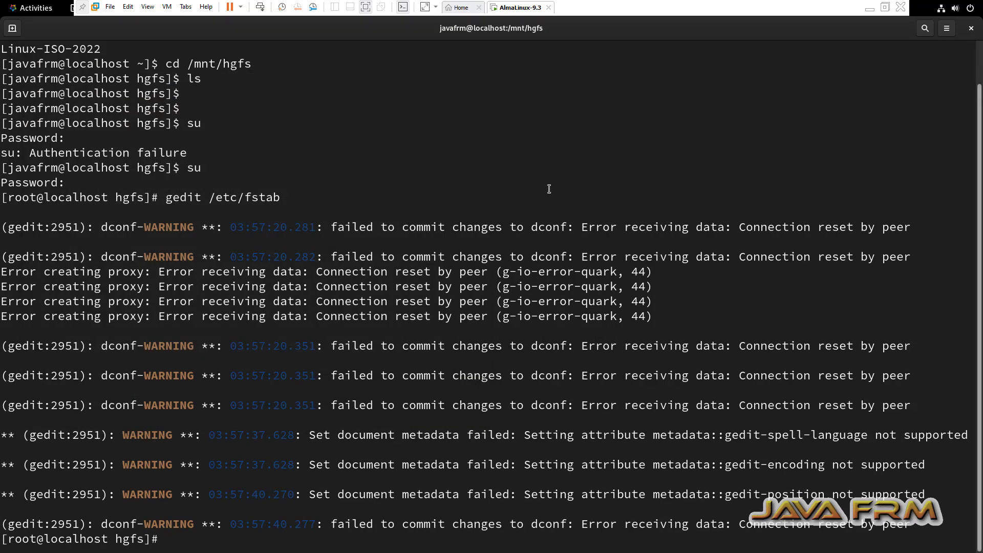
Run clear, mount -a and systemctl daemon-reload as root to apply the new fstab entry.
text(clear)
key(Return)
key(Return)
key(Return)
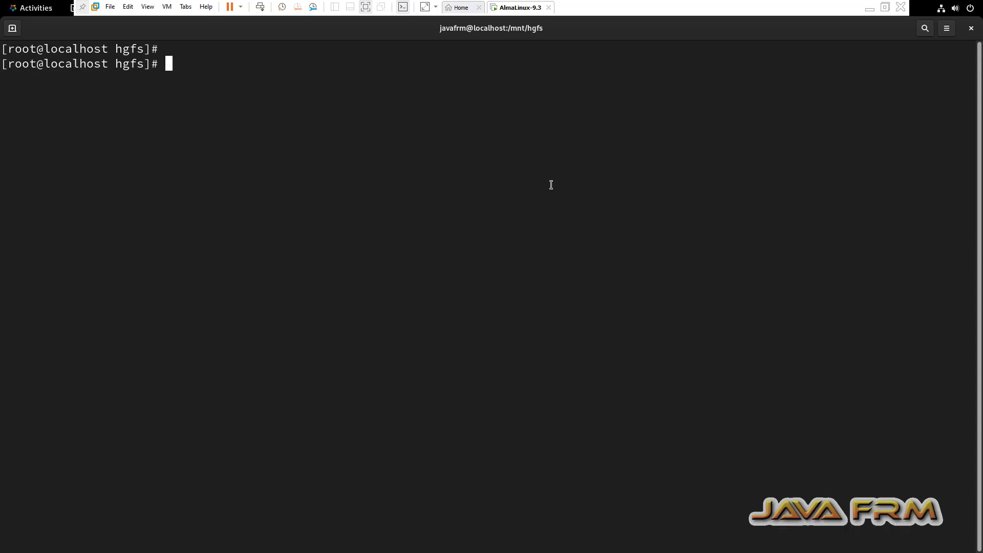
text(mount -a)
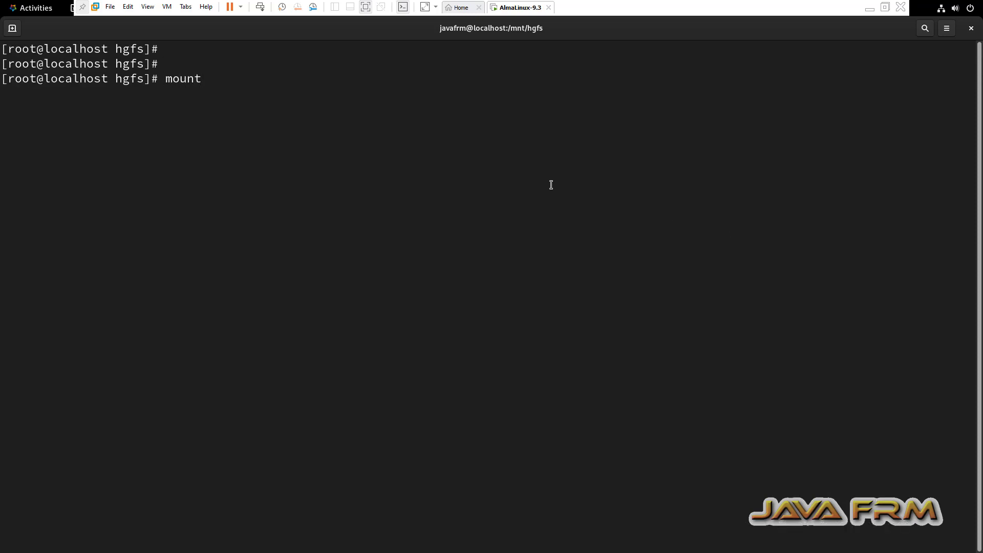
key(Return)
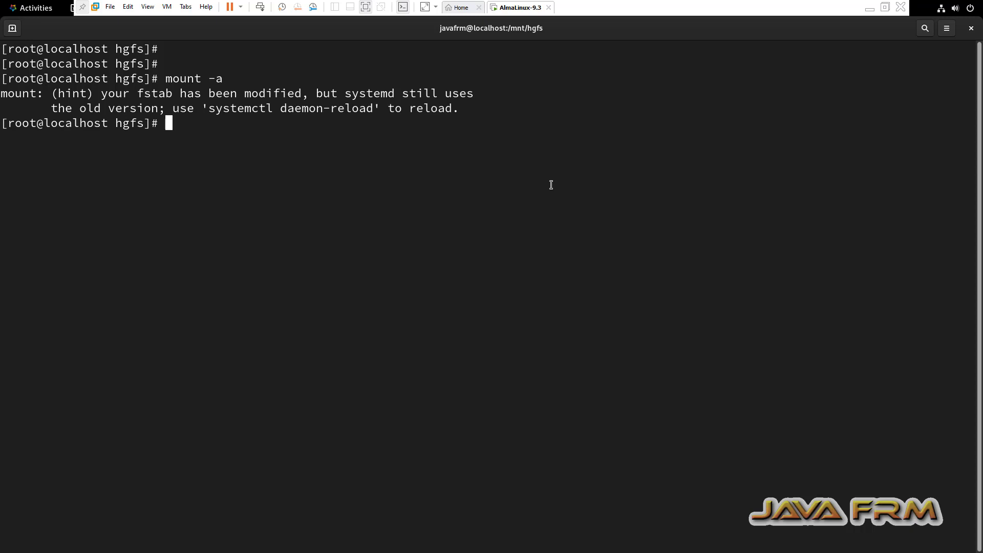
key(Return)
text(syst)
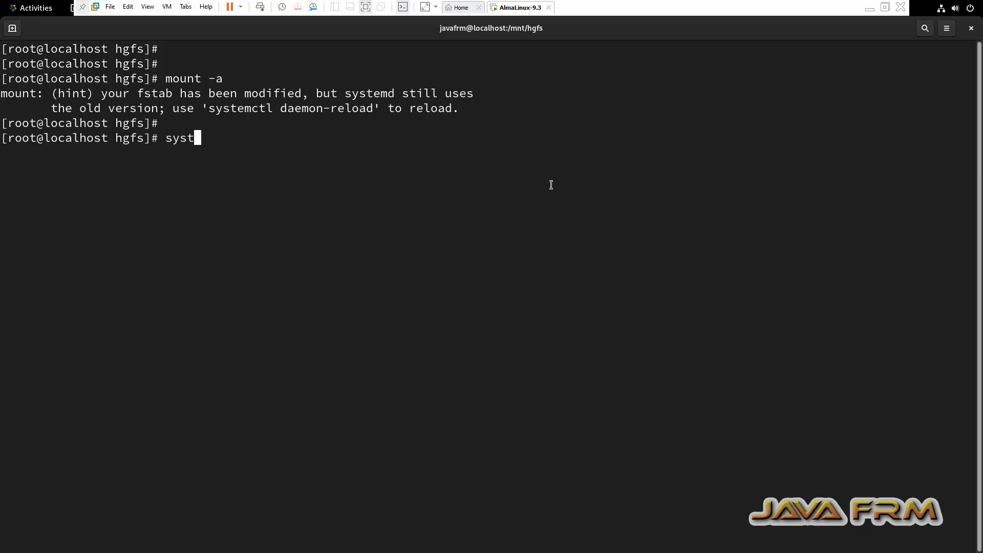
text(emctl daemon)
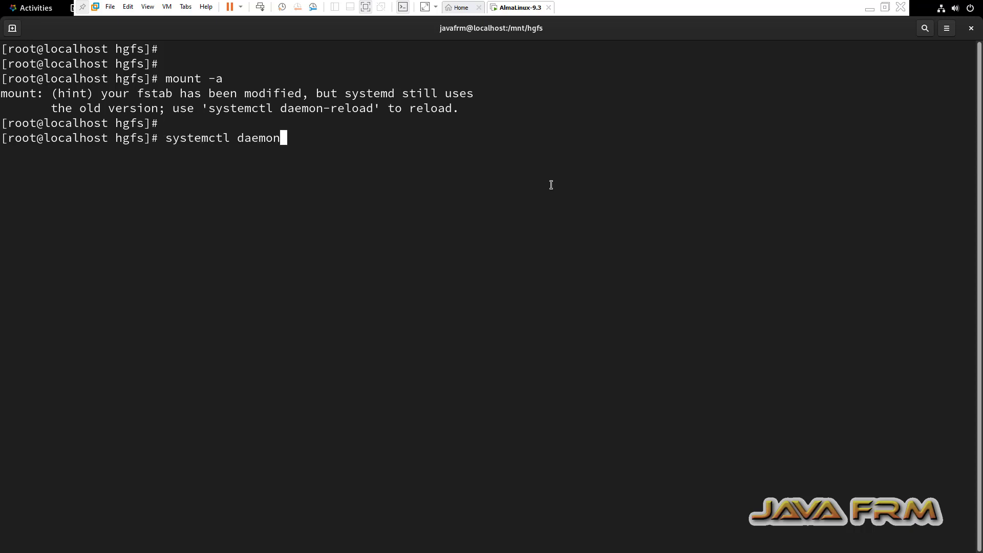
text(-reload)
key(Return)
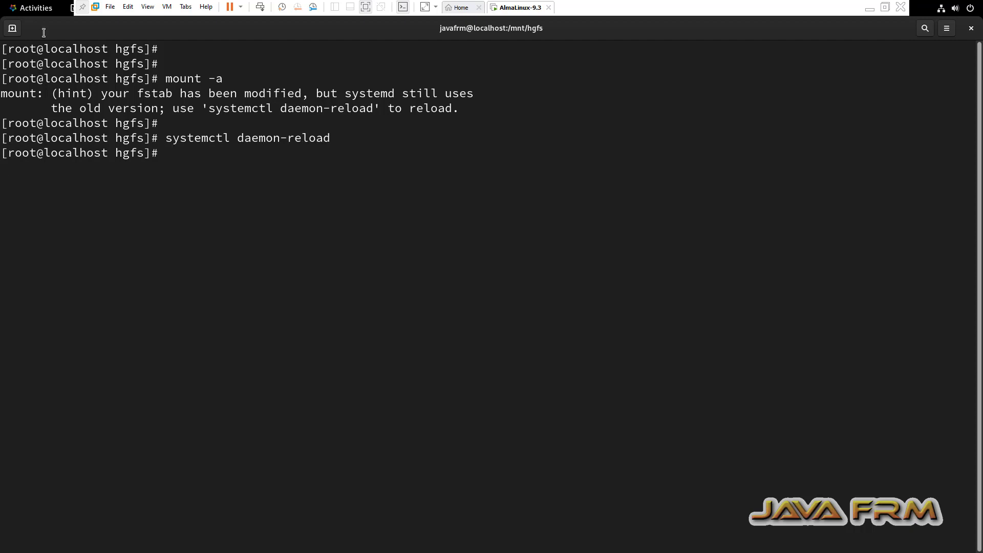
In a new terminal tab, cd into /mnt/hgfs and Linux-ISO-2022, listing each to verify the share.
click(12, 29)
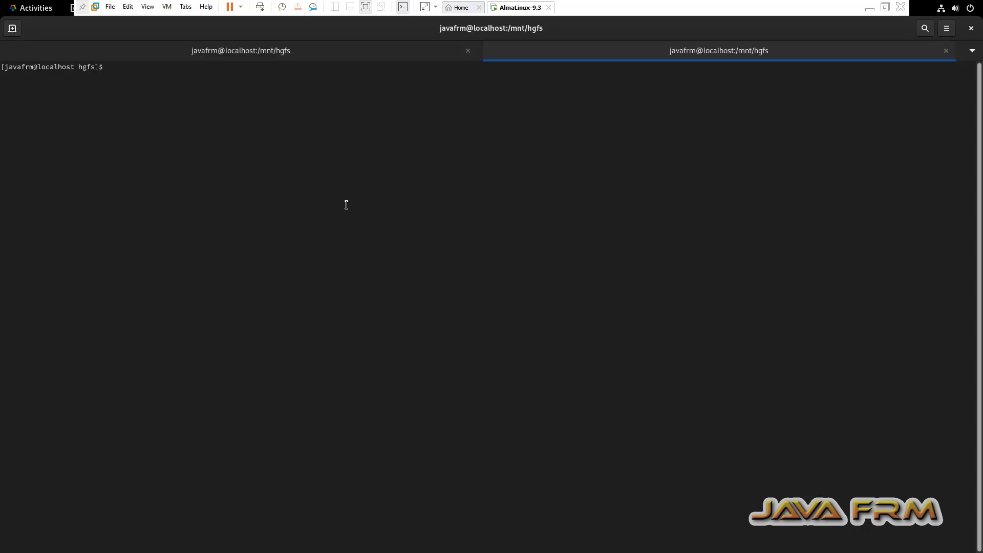
key(ctrl+plus)
key(ctrl+plus)
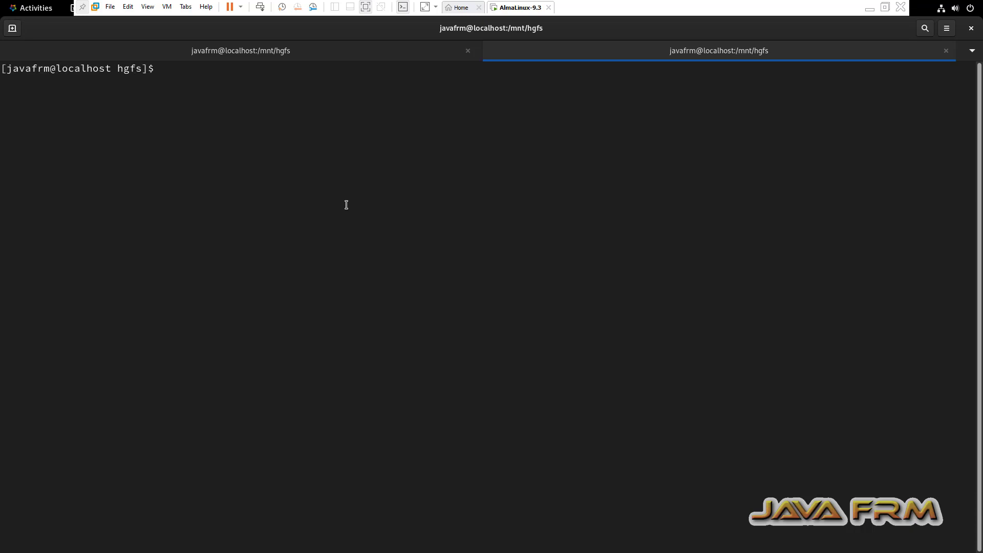
text(cd /mnt/hgfs/)
key(Return)
text(ls)
key(Return)
text(cd L)
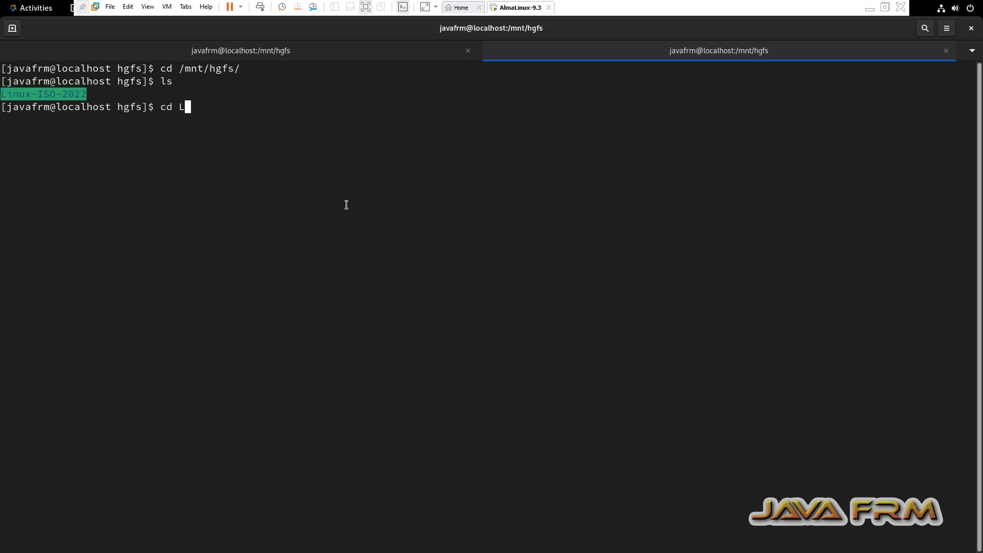
key(Tab)
key(Return)
text(ls)
key(Return)
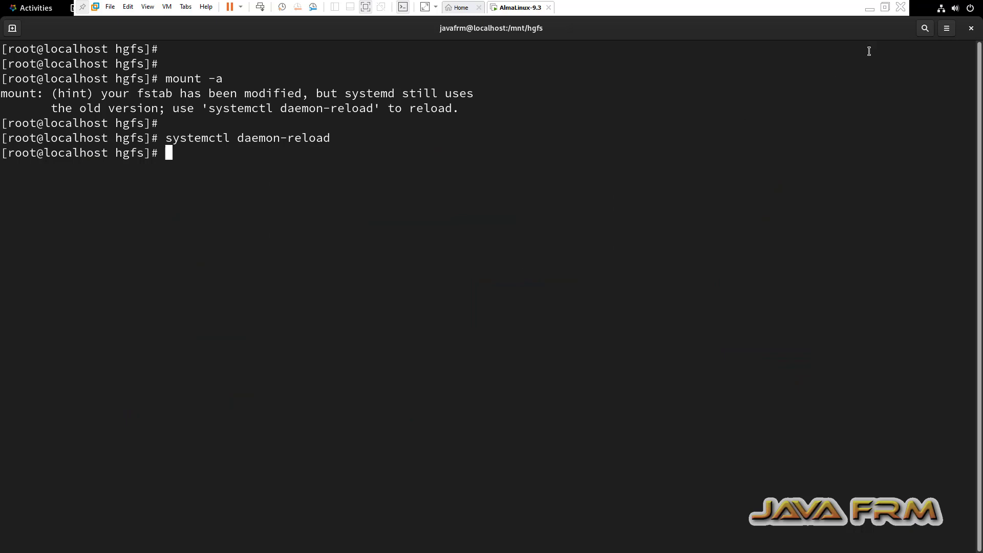
Close the terminal, confirming despite the running process, and exit VMware full-screen mode.
click(971, 28)
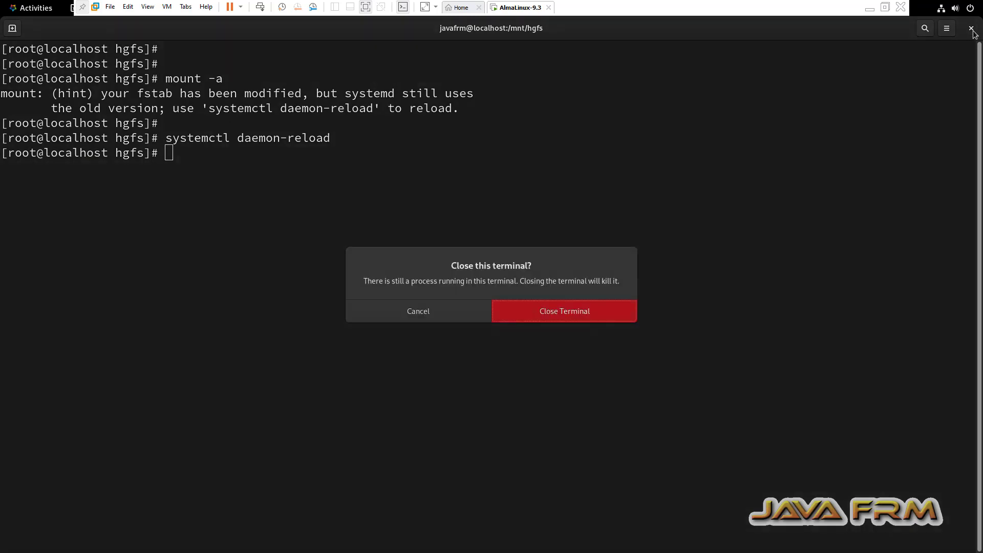
click(581, 309)
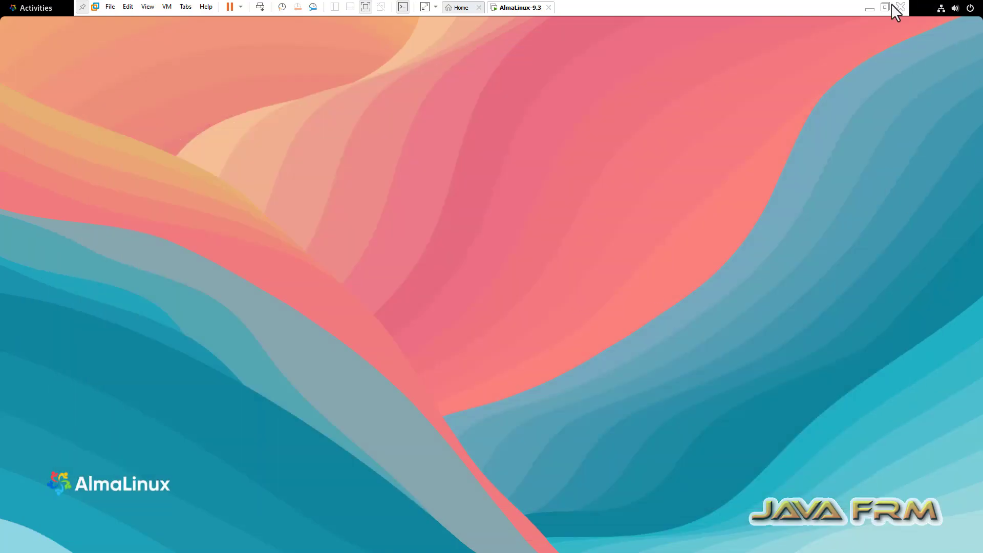
click(886, 7)
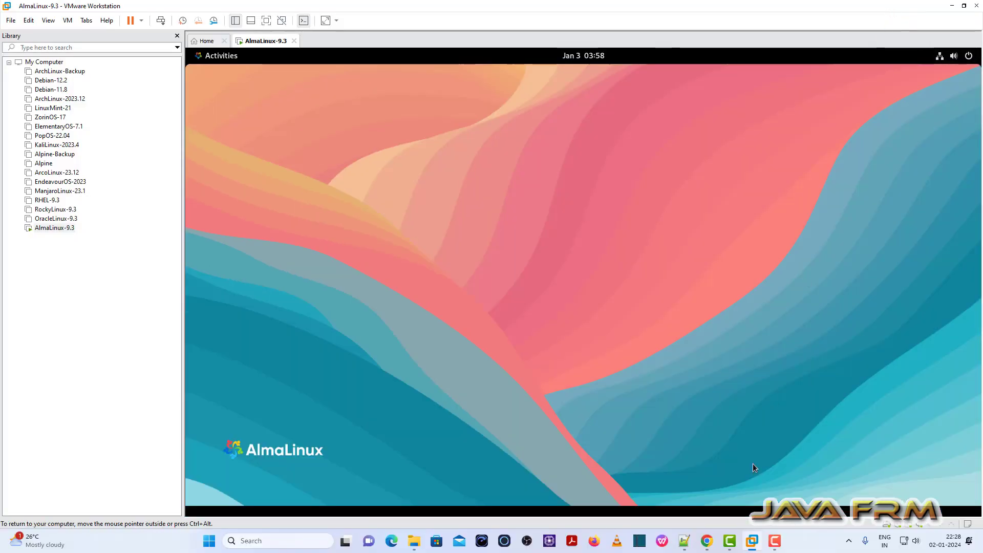